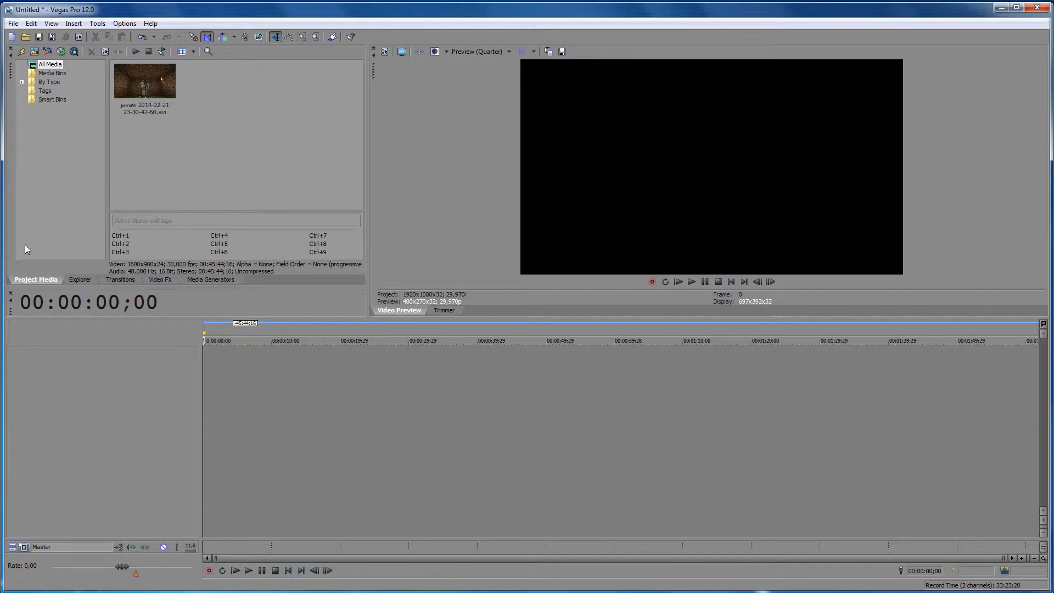
Add the javaw 2014-02-21 clip to the timeline, keeping the current project video settings.
drag(153, 96, 278, 402)
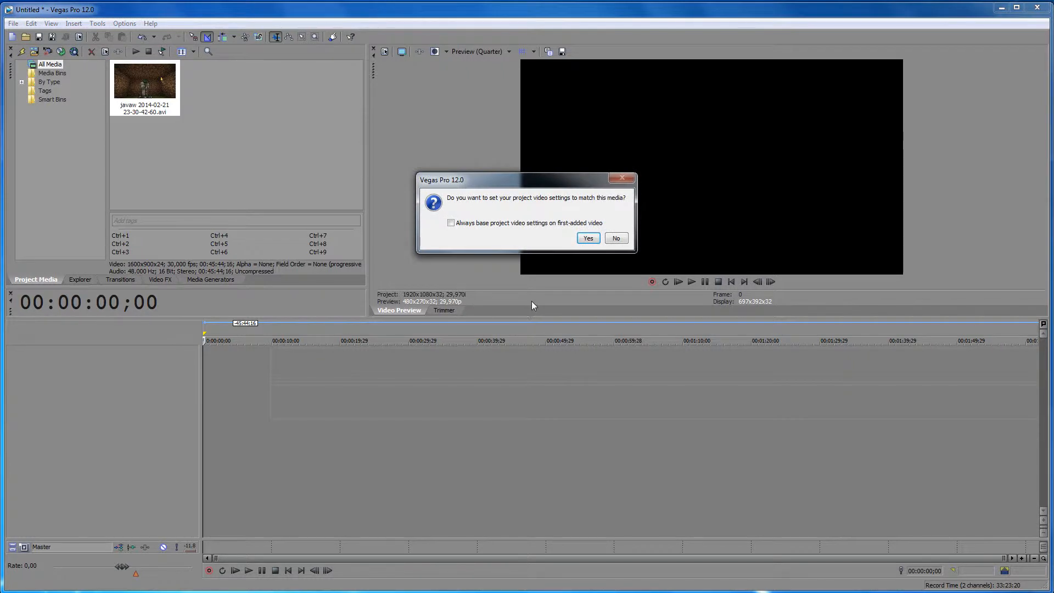
drag(527, 184, 522, 152)
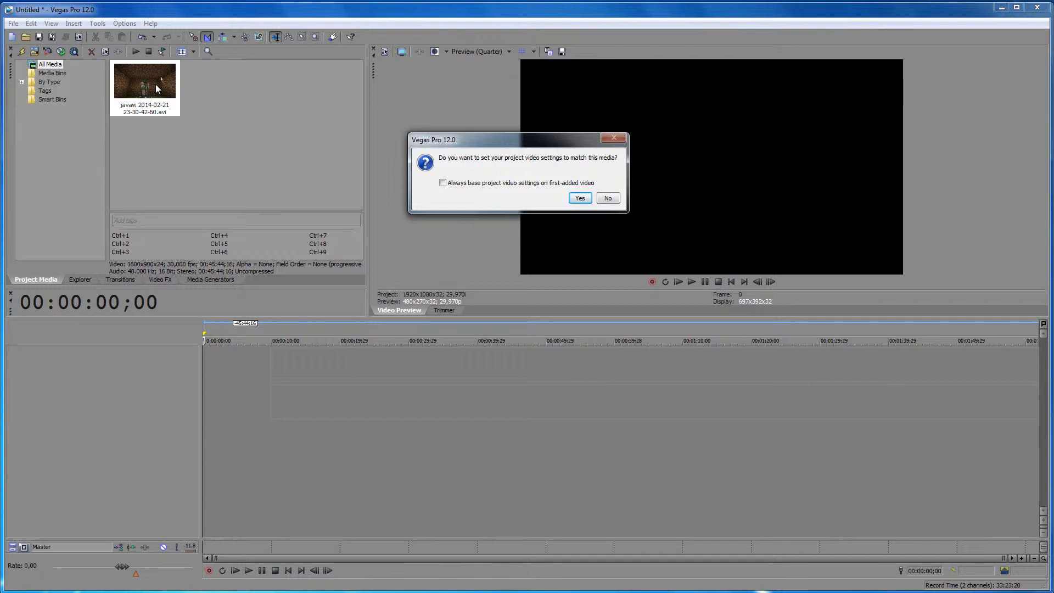
click(609, 198)
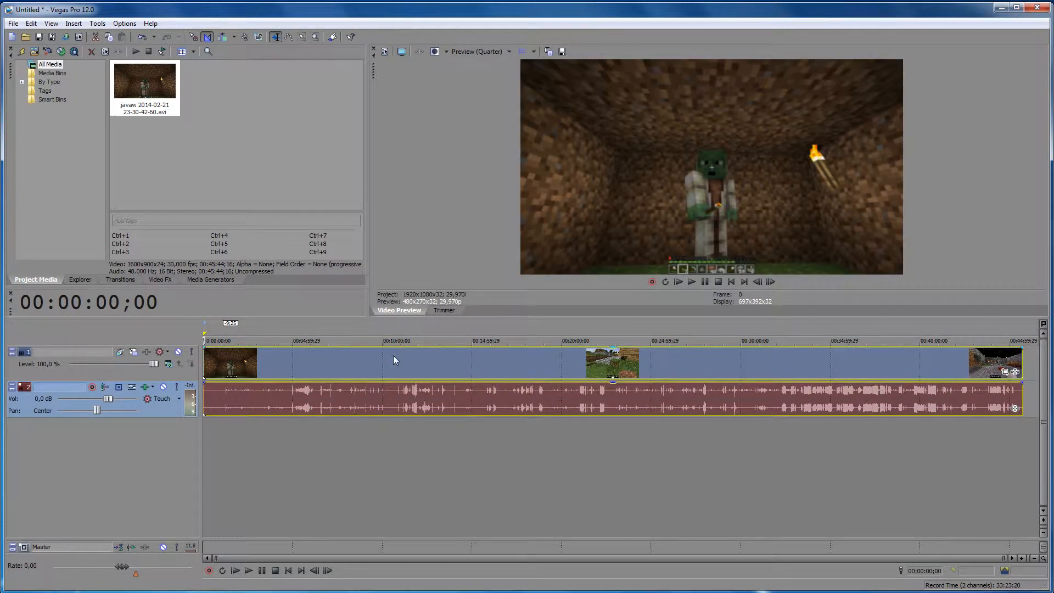
Split the gameplay clip on the timeline at 00:08:51;01.
click(360, 366)
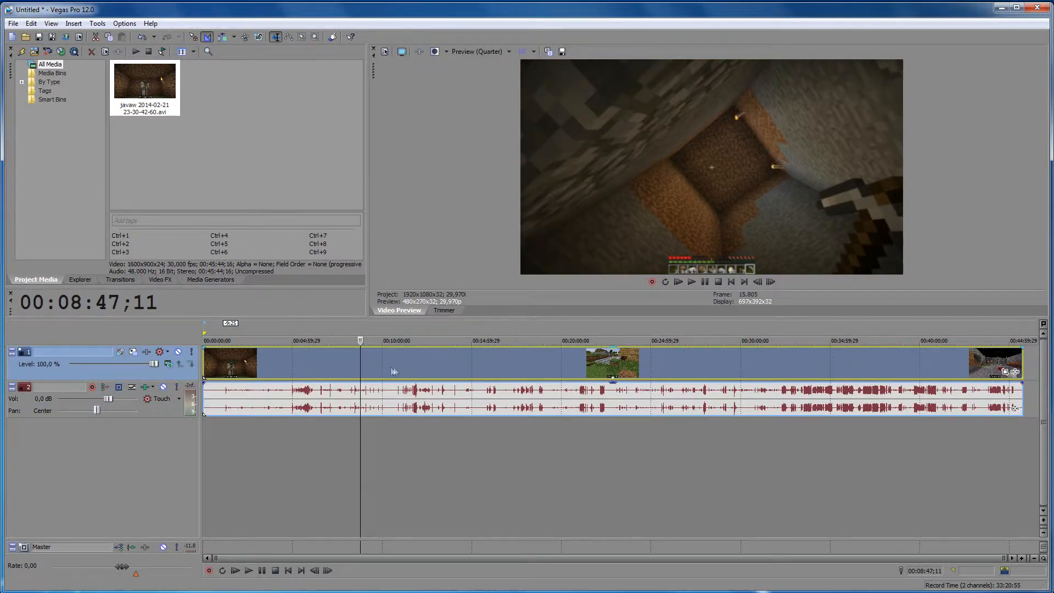
click(390, 366)
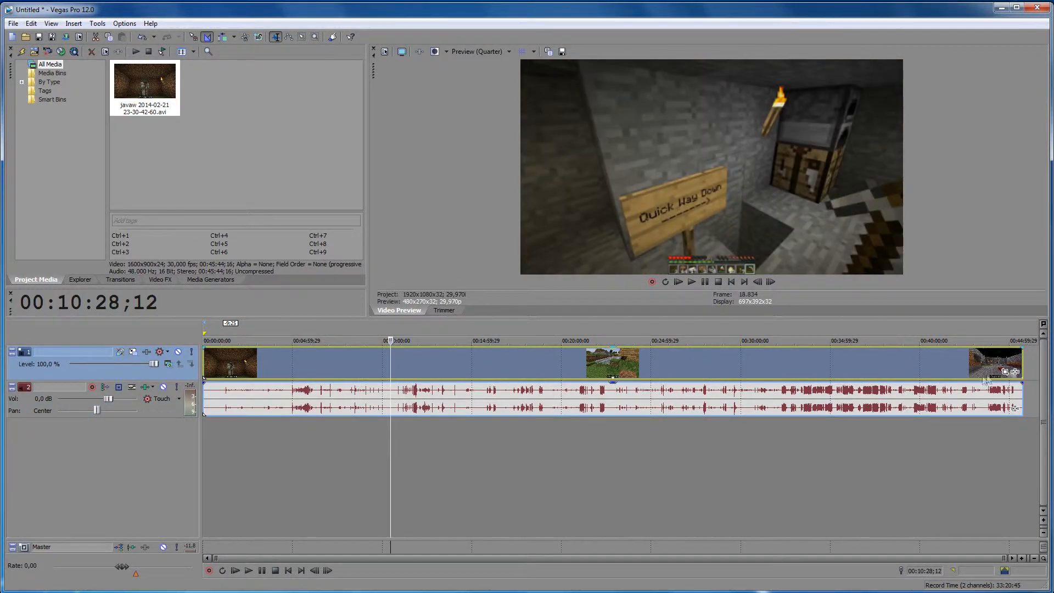
click(361, 367)
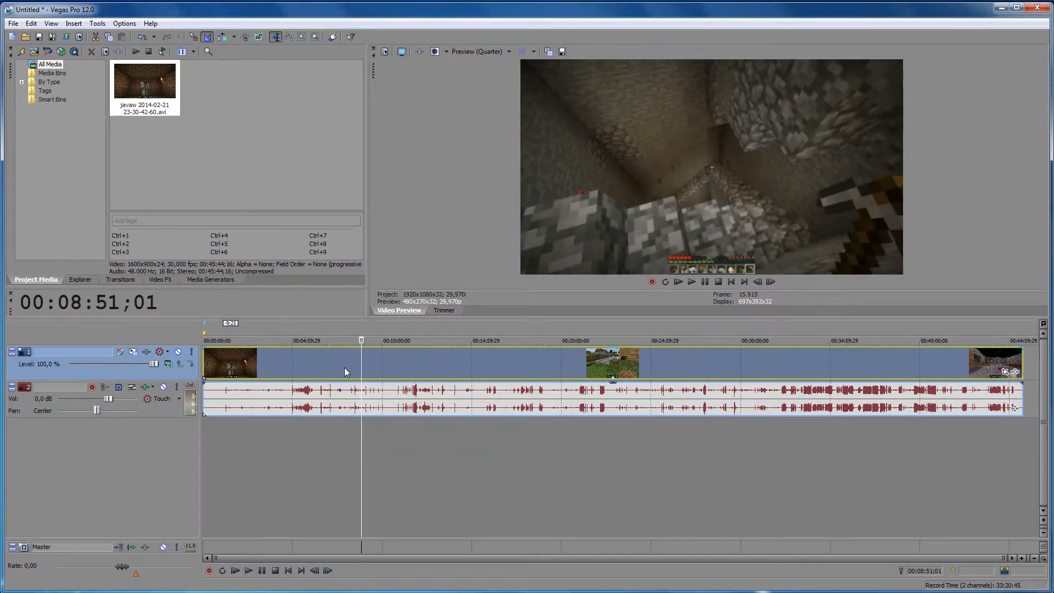
key(s)
Delete the part before the cut and move the remaining clip to the start of the timeline.
click(317, 364)
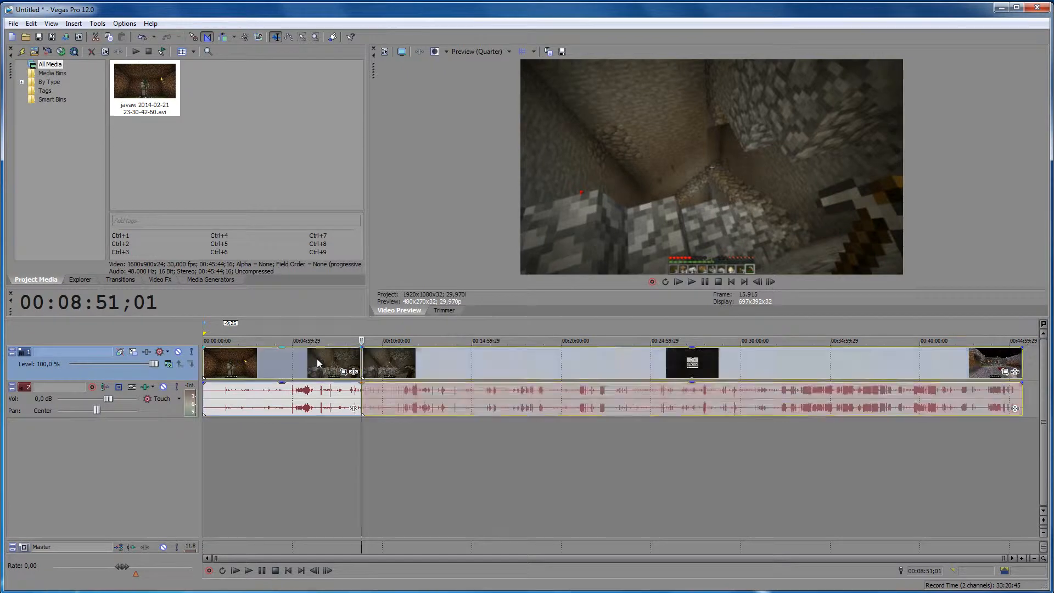
key(Delete)
drag(475, 378, 284, 375)
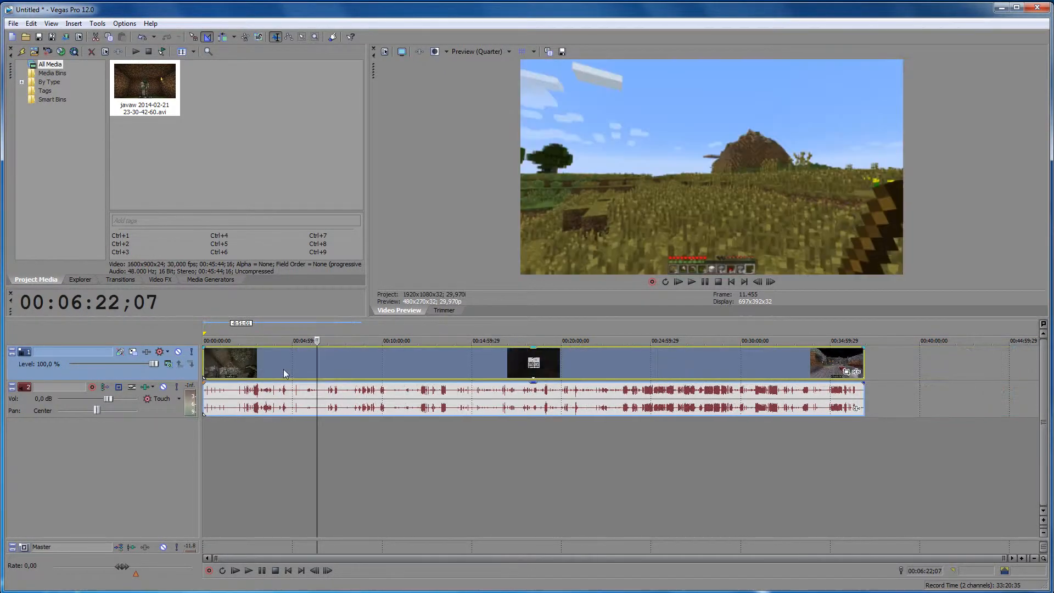
Look through the first few minutes of the remaining clip for a suitable end point.
click(265, 362)
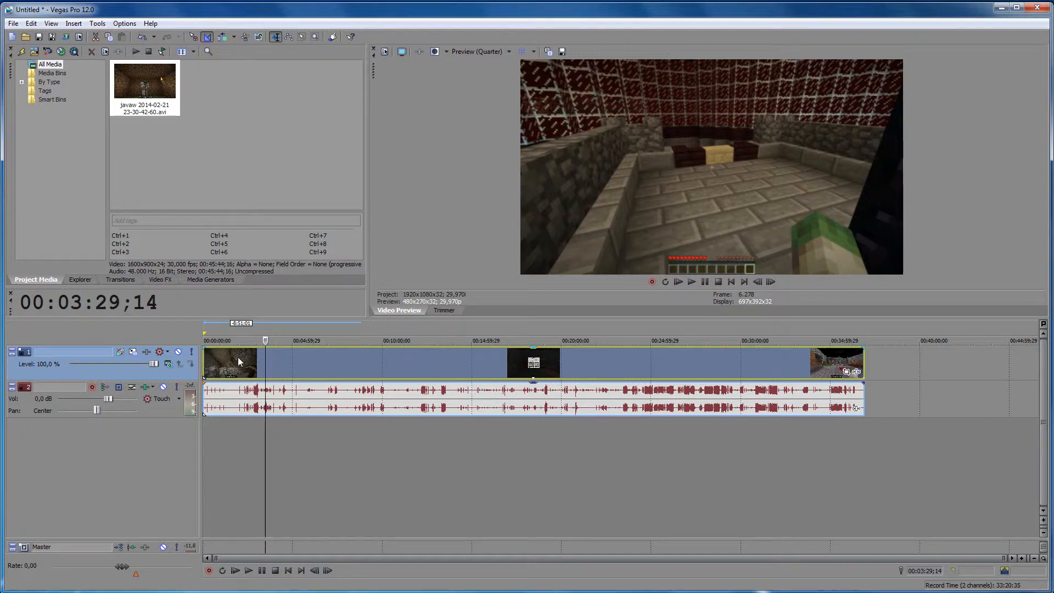
scroll(238, 357, up, 5)
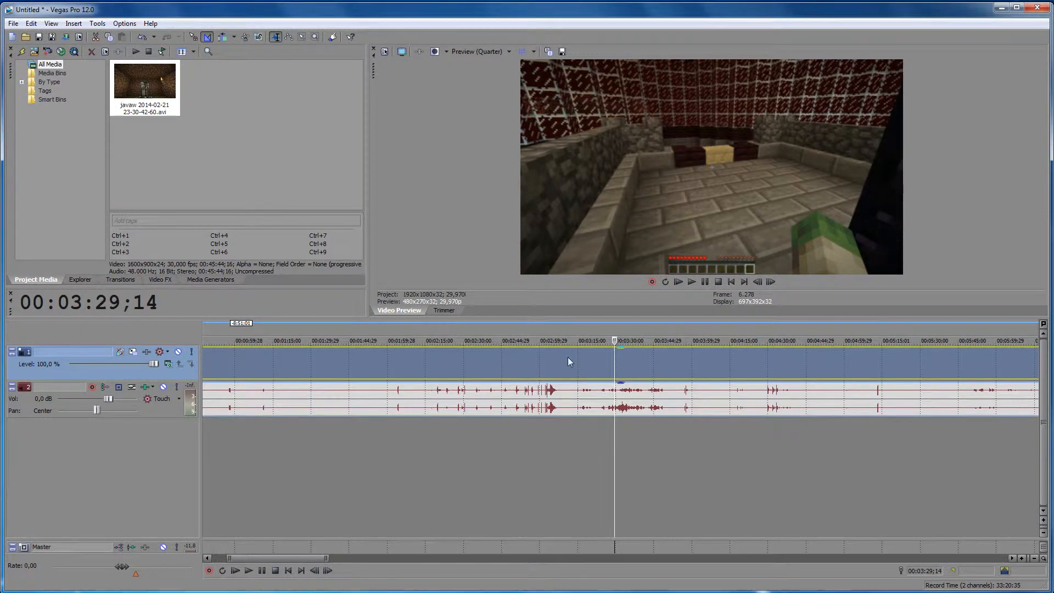
click(283, 363)
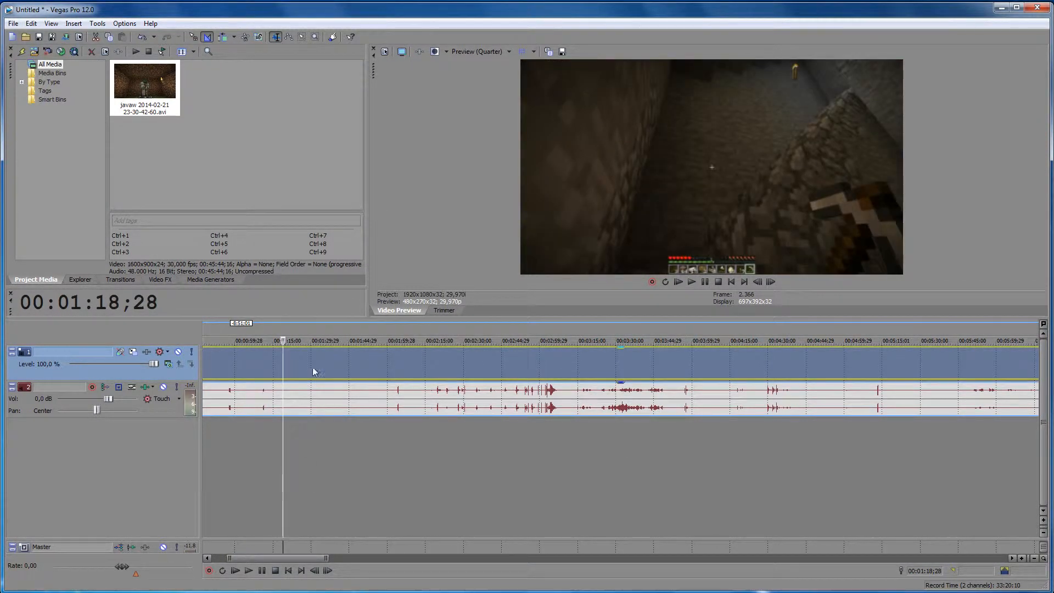
scroll(281, 366, up, 3)
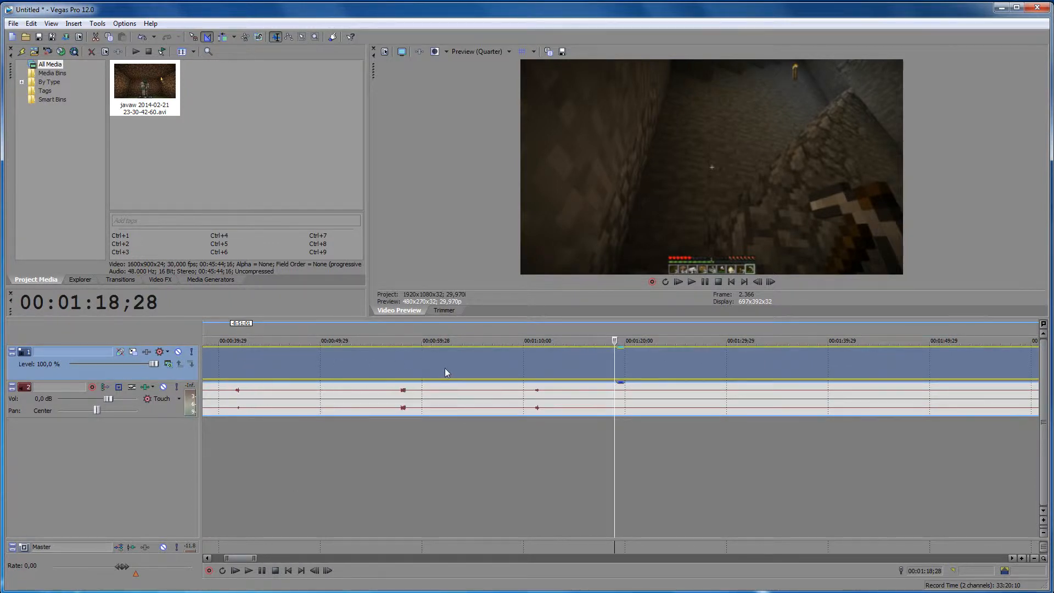
click(521, 366)
key(space)
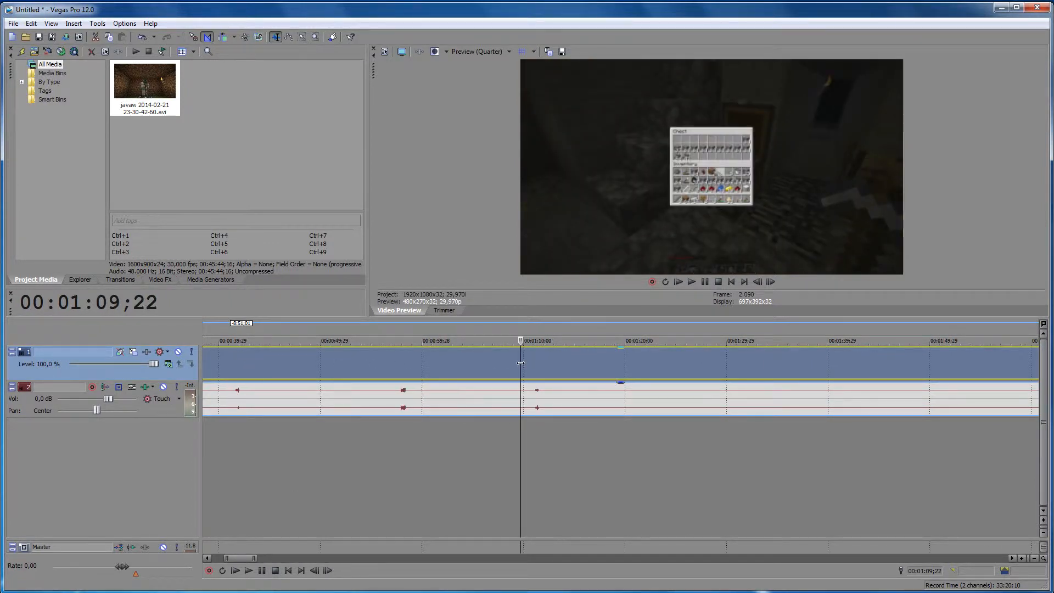
drag(508, 340, 457, 340)
click(383, 376)
scroll(433, 376, down, 3)
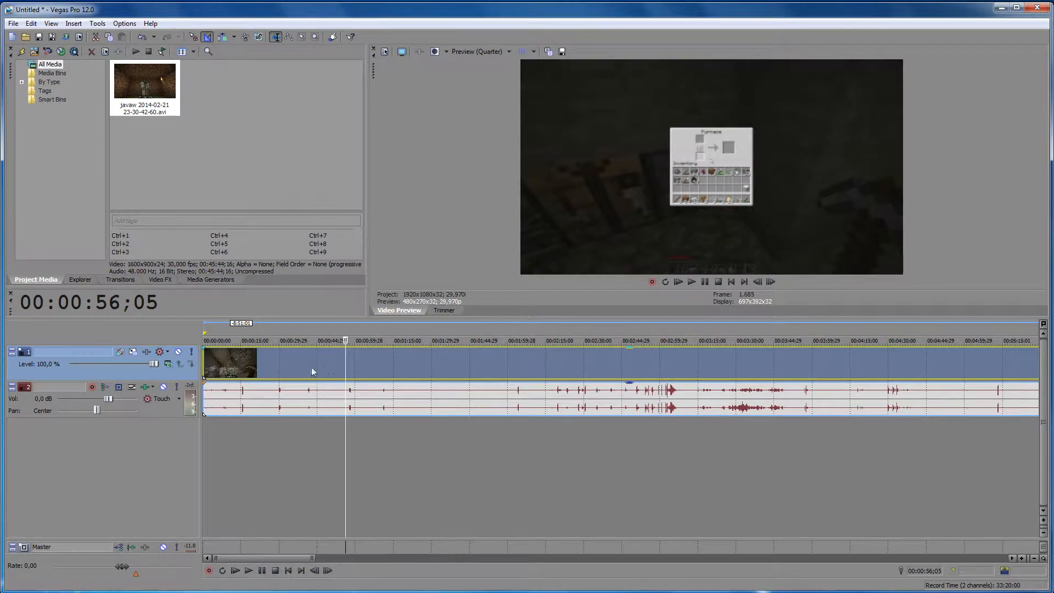
click(312, 368)
click(258, 366)
click(316, 367)
click(423, 371)
click(496, 373)
click(578, 373)
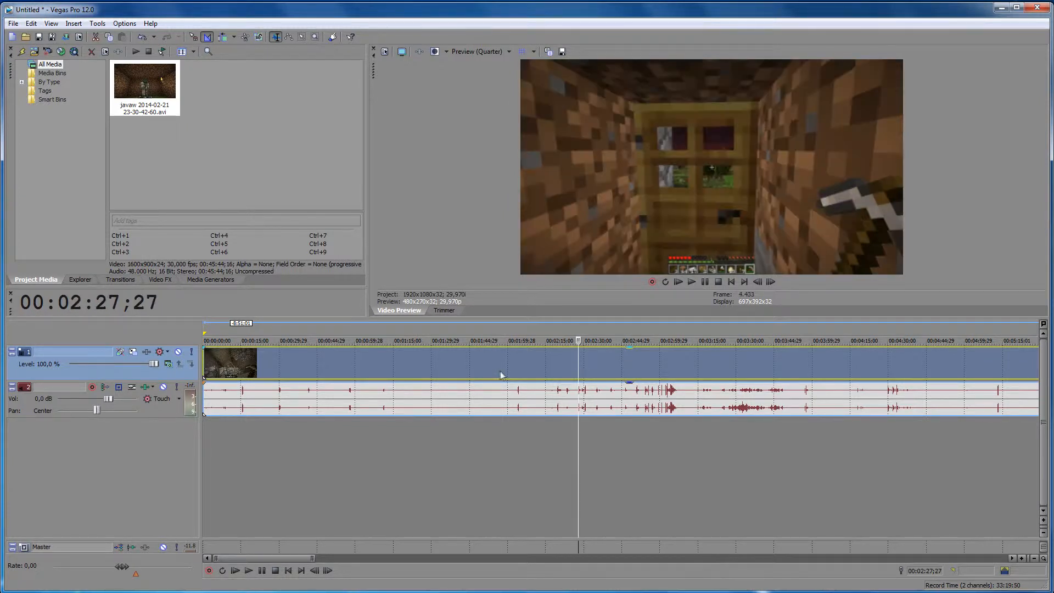
click(499, 371)
click(476, 372)
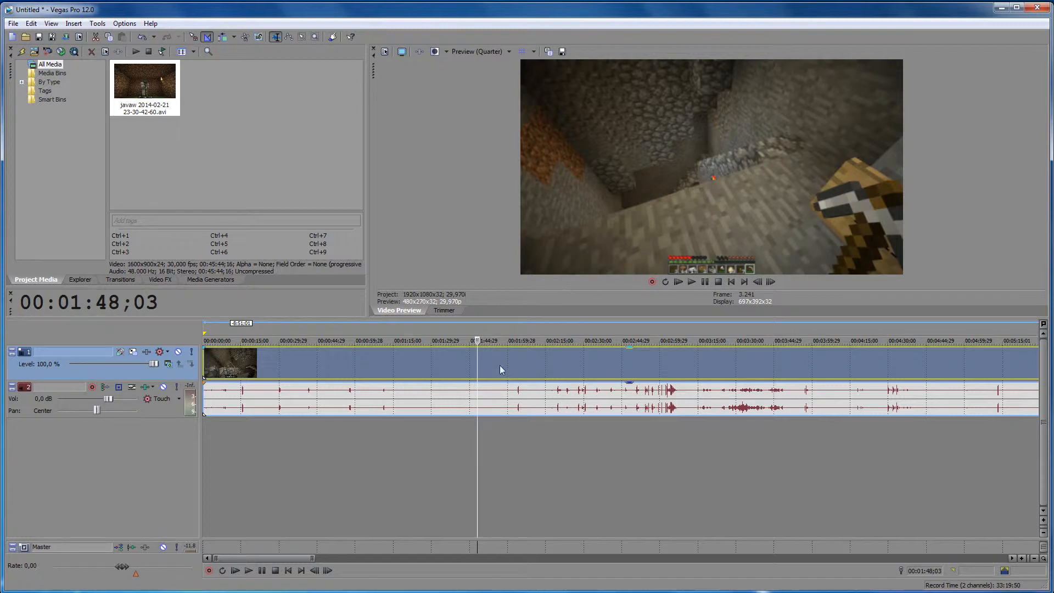
Split the clip at 00:02:21;26 and delete everything after the cut.
click(537, 358)
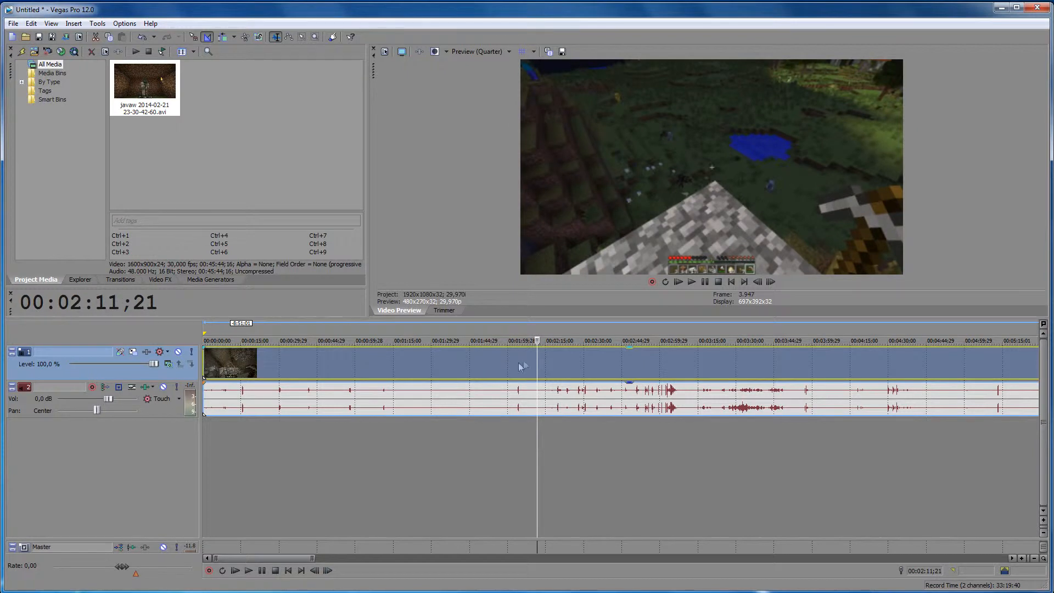
click(516, 365)
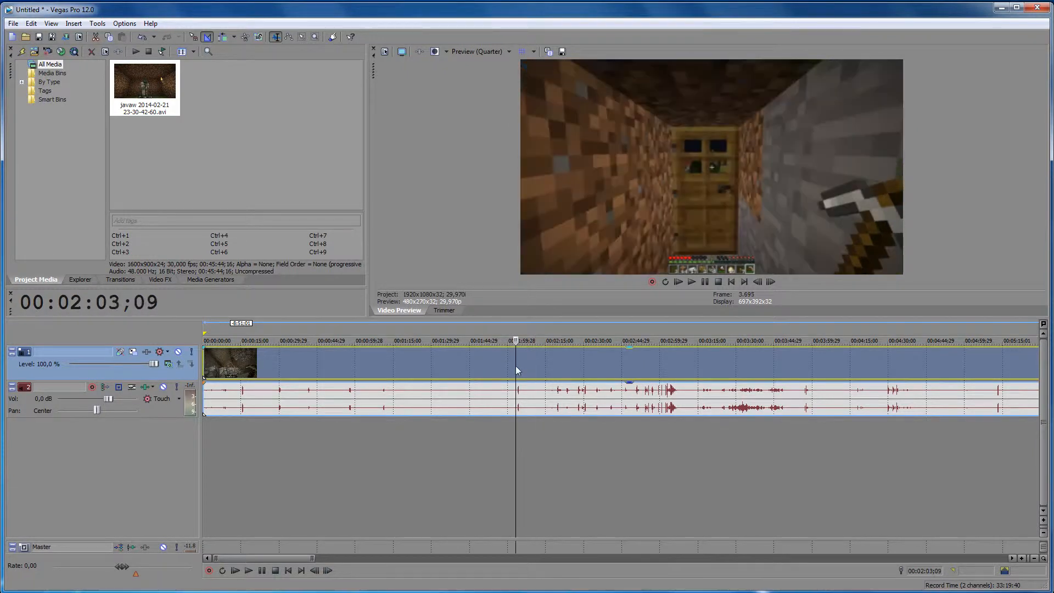
click(547, 362)
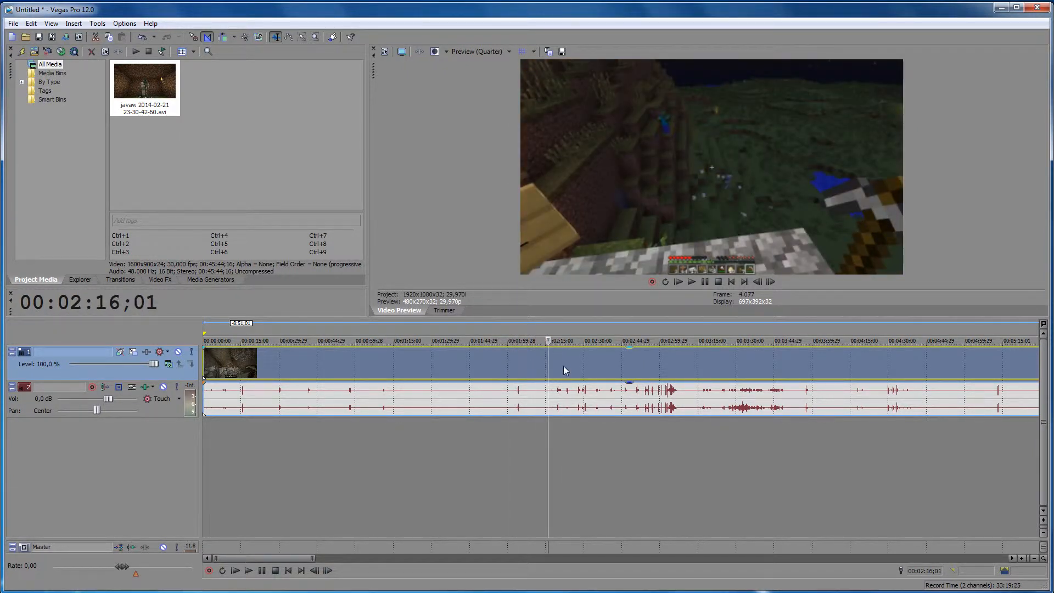
click(563, 368)
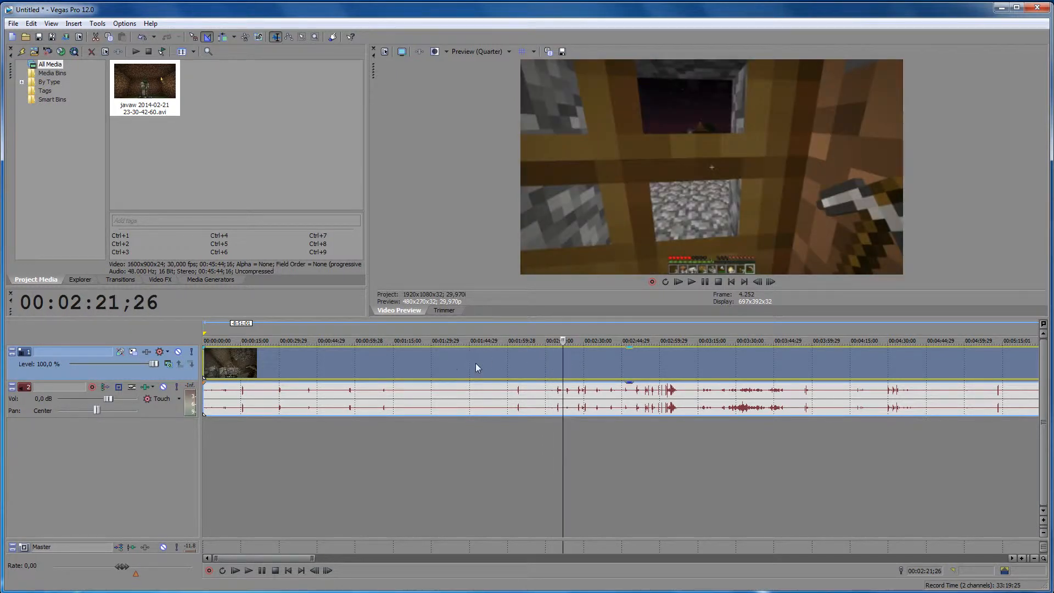
key(s)
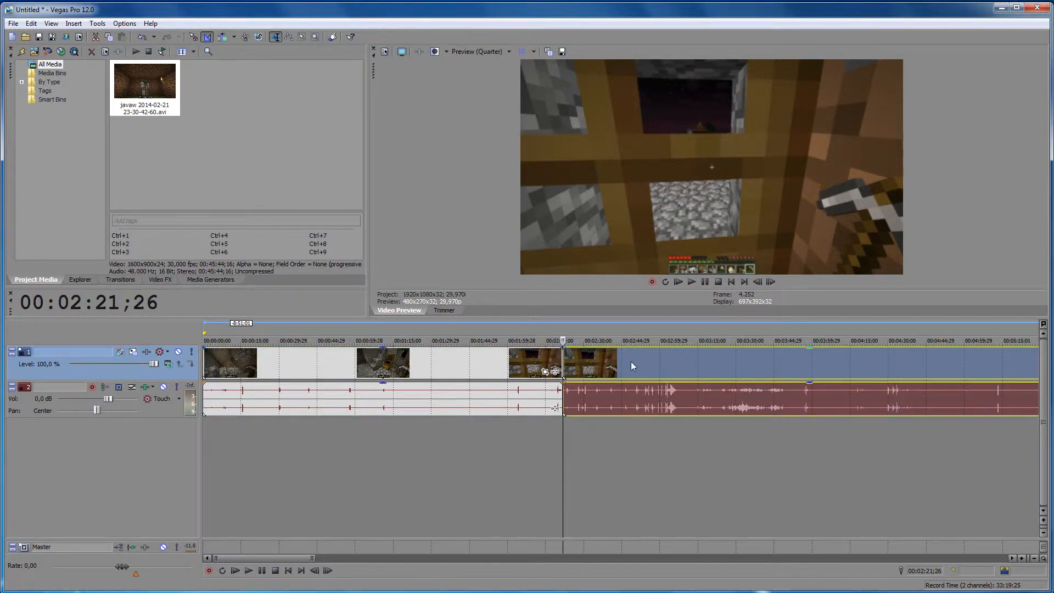
click(631, 361)
key(Delete)
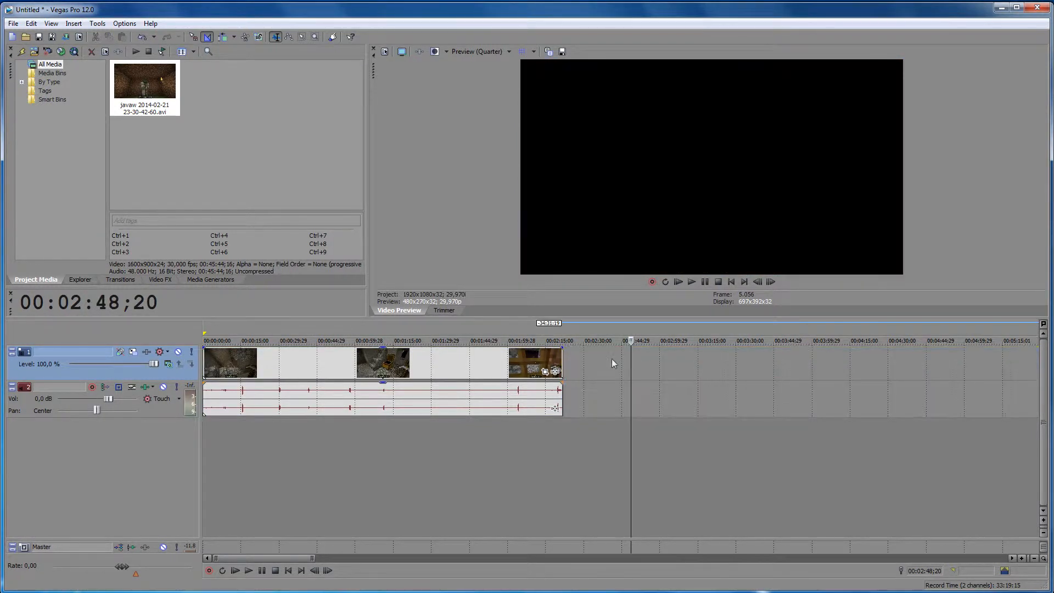
Move the shortened clip about 52 seconds later on the timeline and preview its footage at several points.
drag(415, 359, 541, 372)
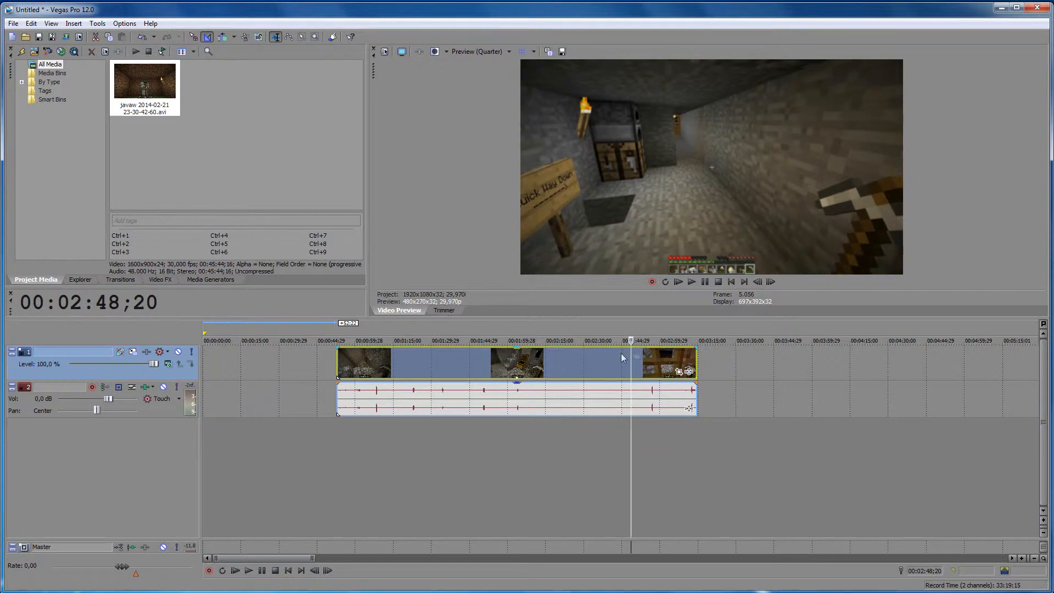
click(496, 367)
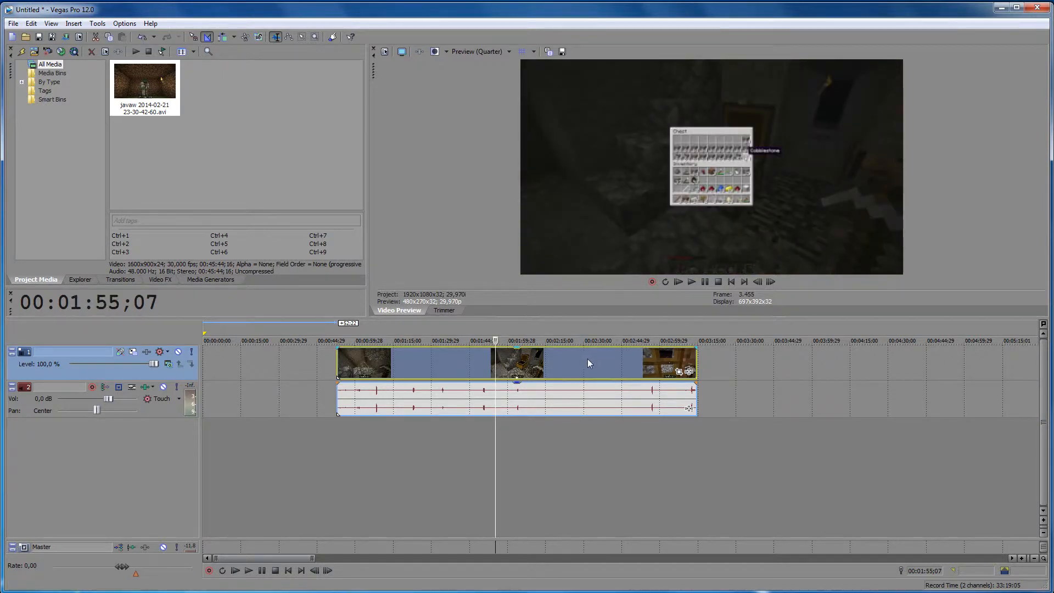
click(545, 360)
click(424, 356)
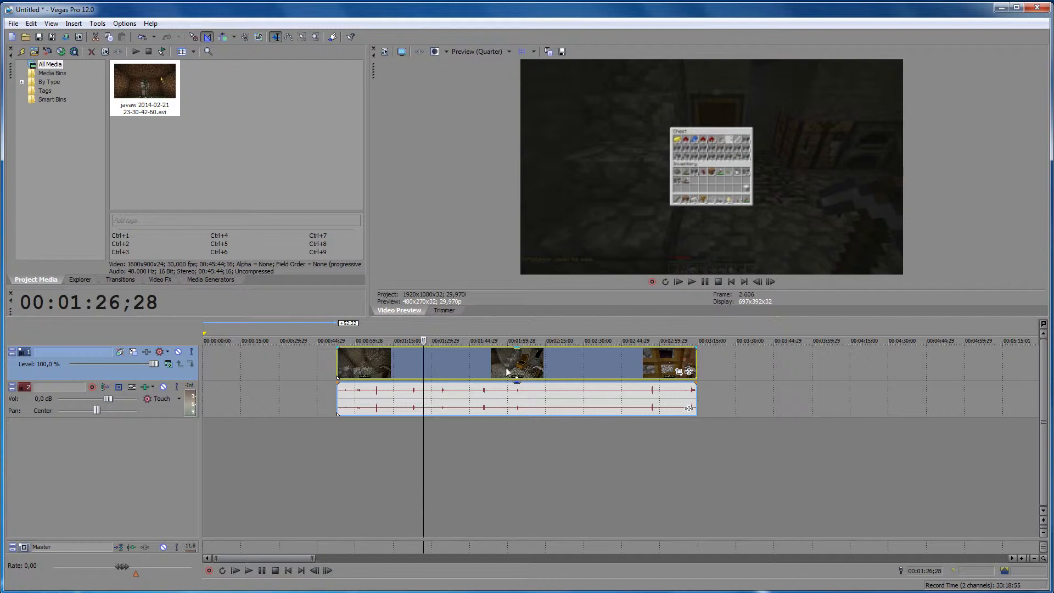
click(553, 367)
click(601, 366)
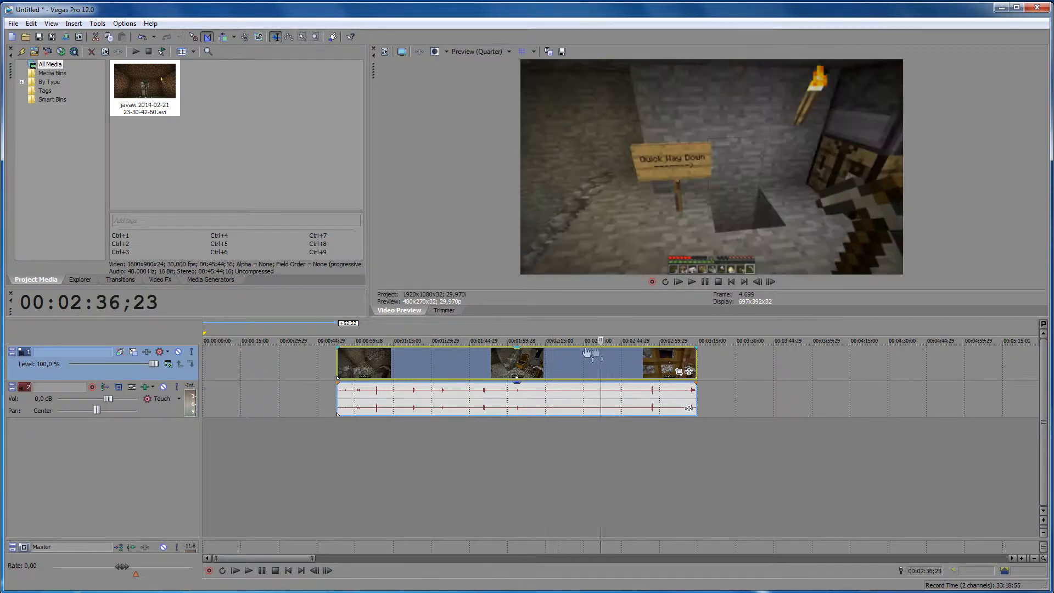
key(space)
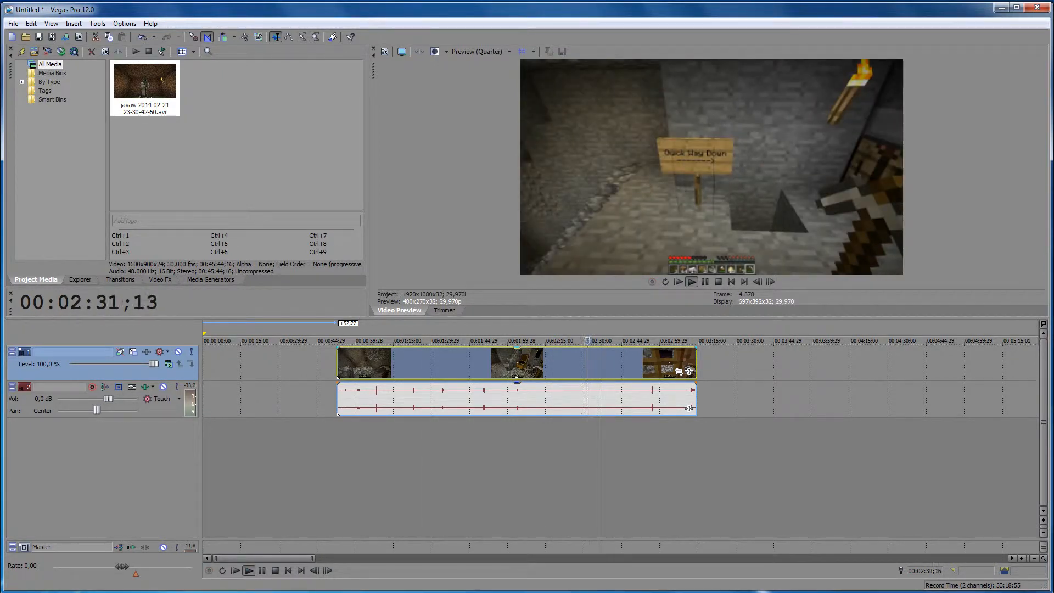
key(space)
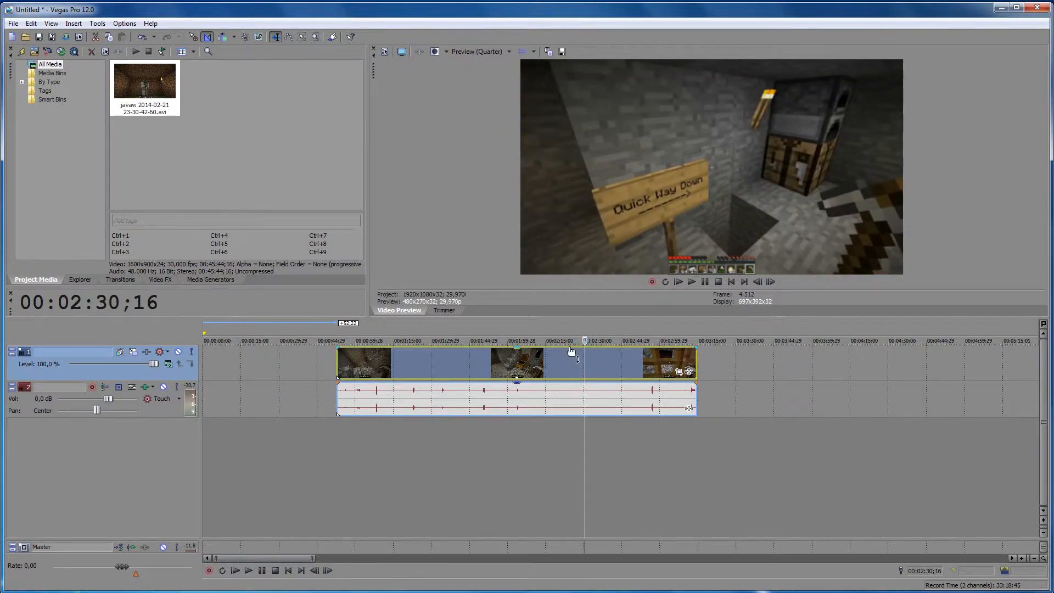
Split the clip at 00:02:09;23 and move the second part about 15 seconds later to leave a gap.
click(532, 358)
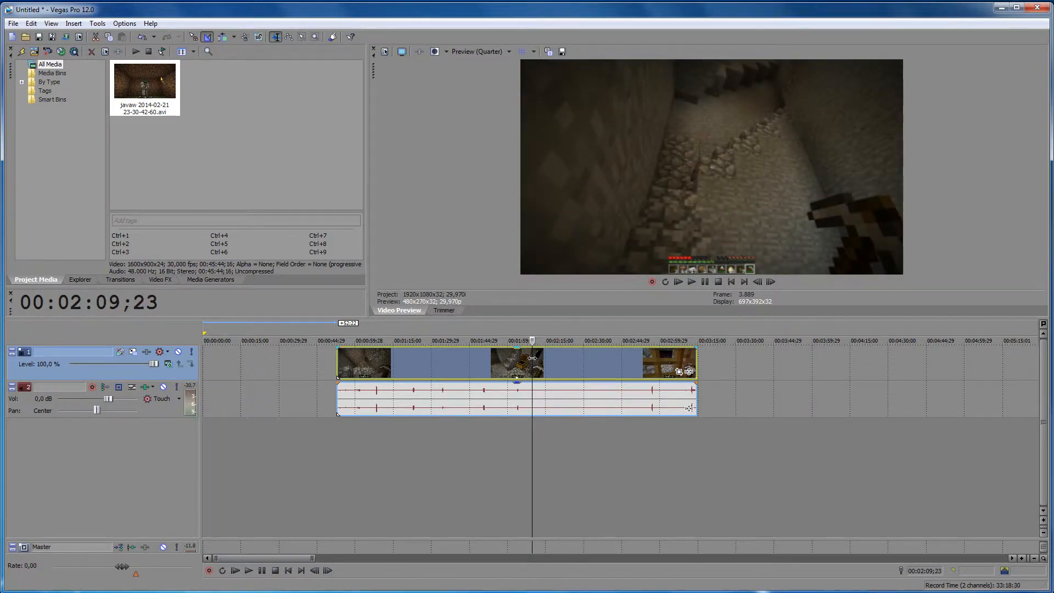
key(s)
drag(611, 354, 650, 357)
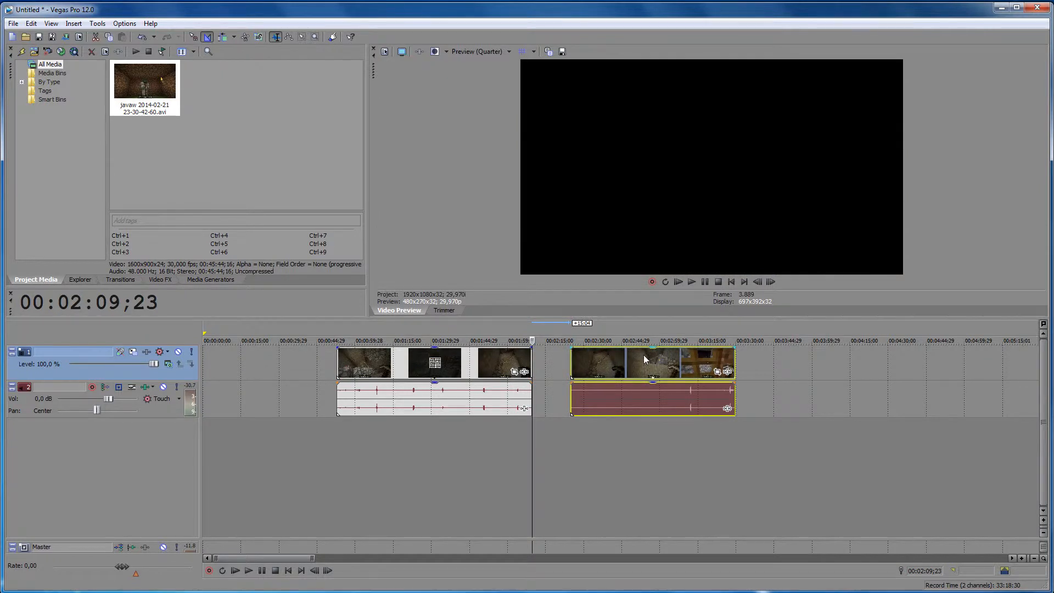
Disable resampling in the event properties of the second video clip on the timeline.
right_click(608, 360)
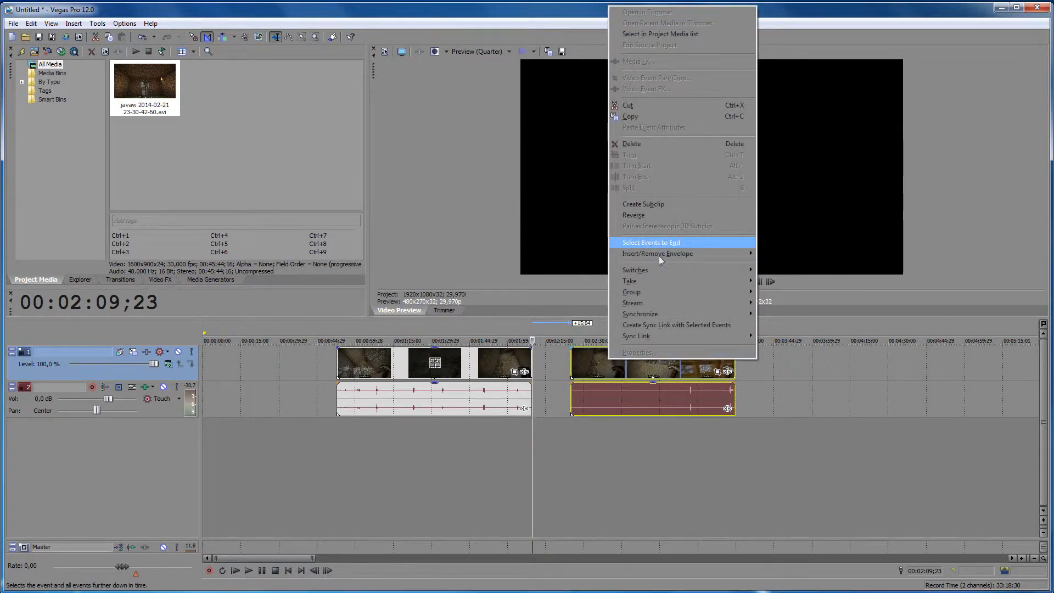
click(614, 447)
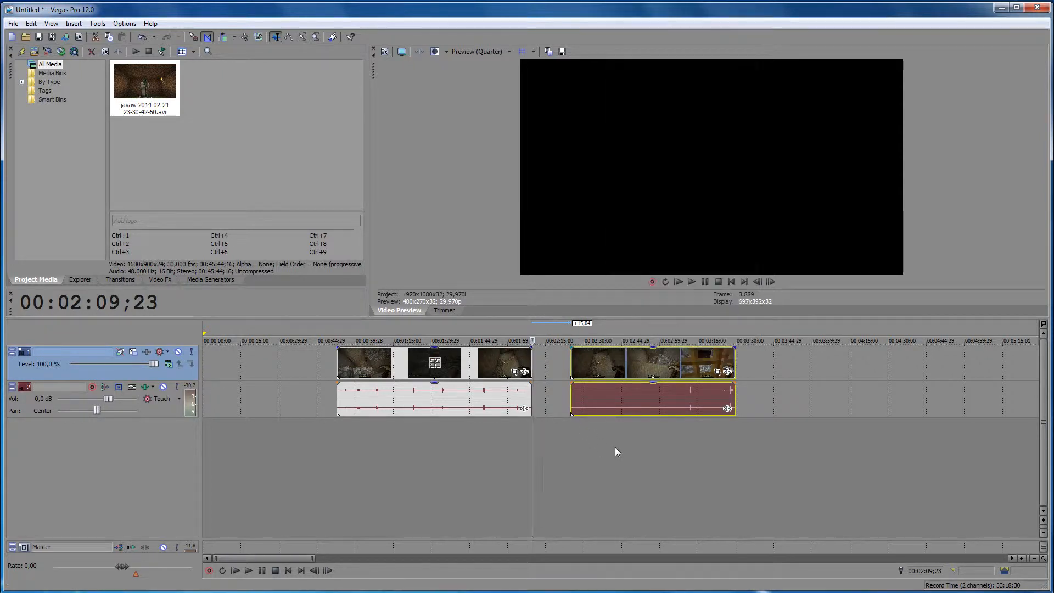
click(614, 447)
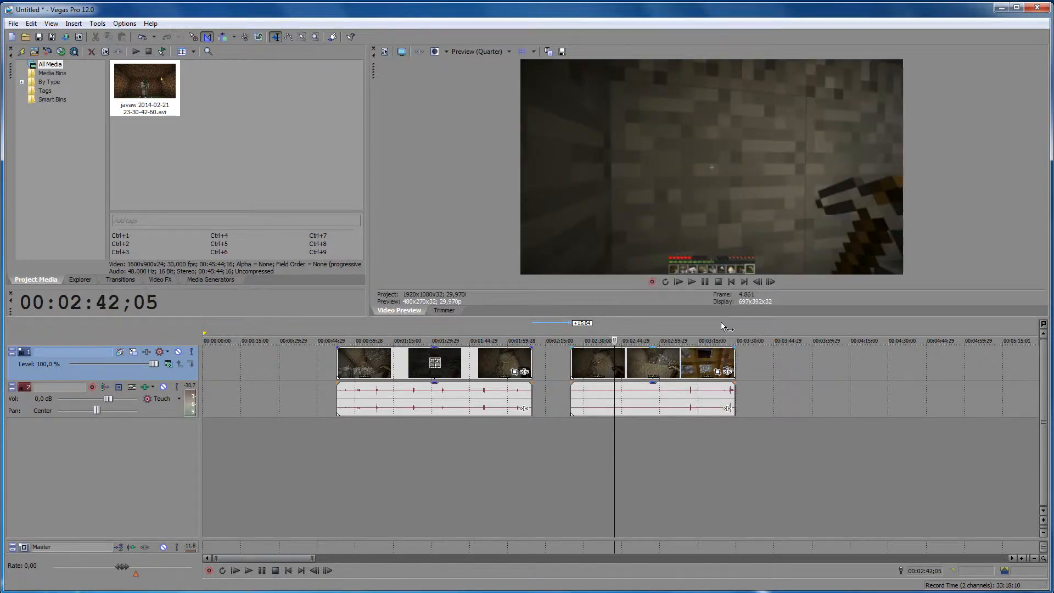
right_click(640, 360)
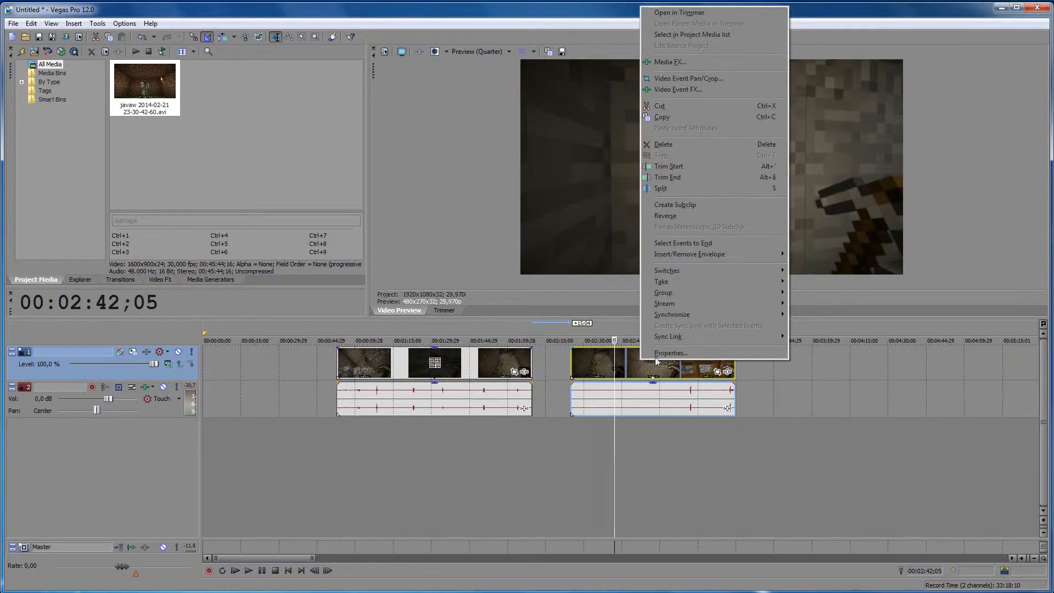
click(681, 354)
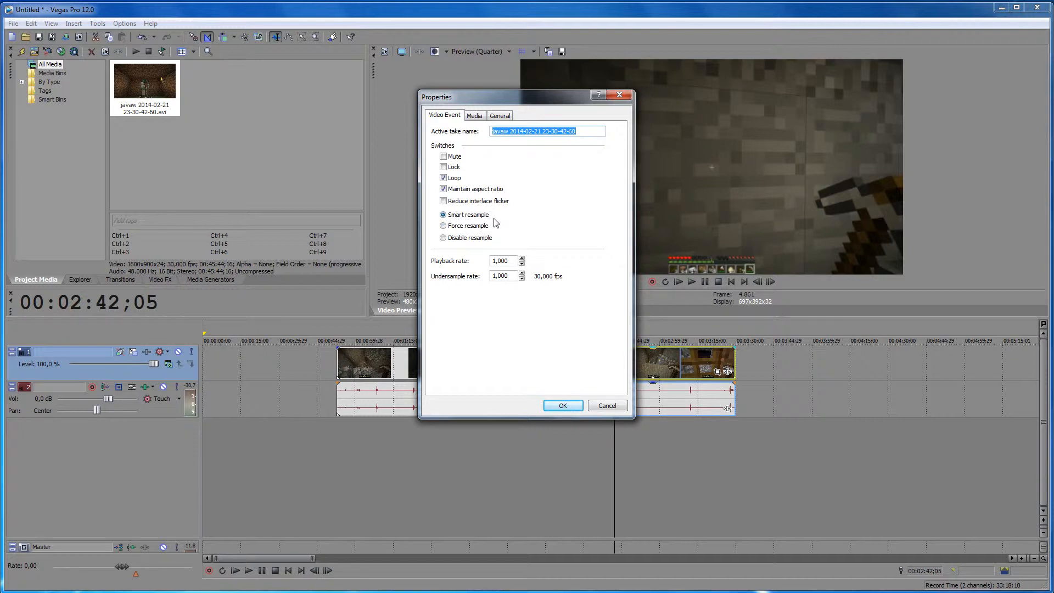
click(467, 238)
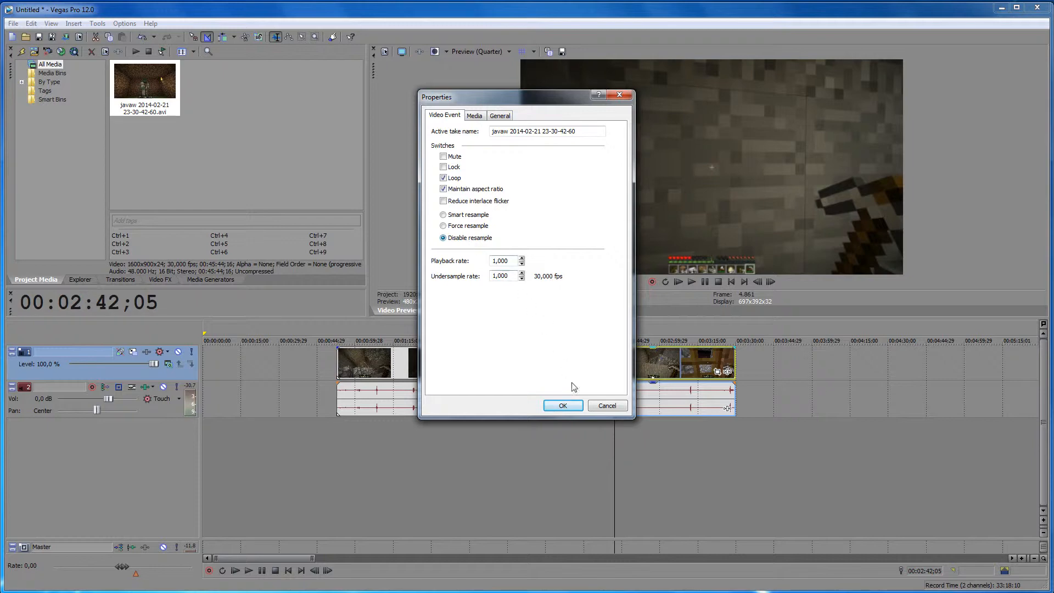
click(563, 405)
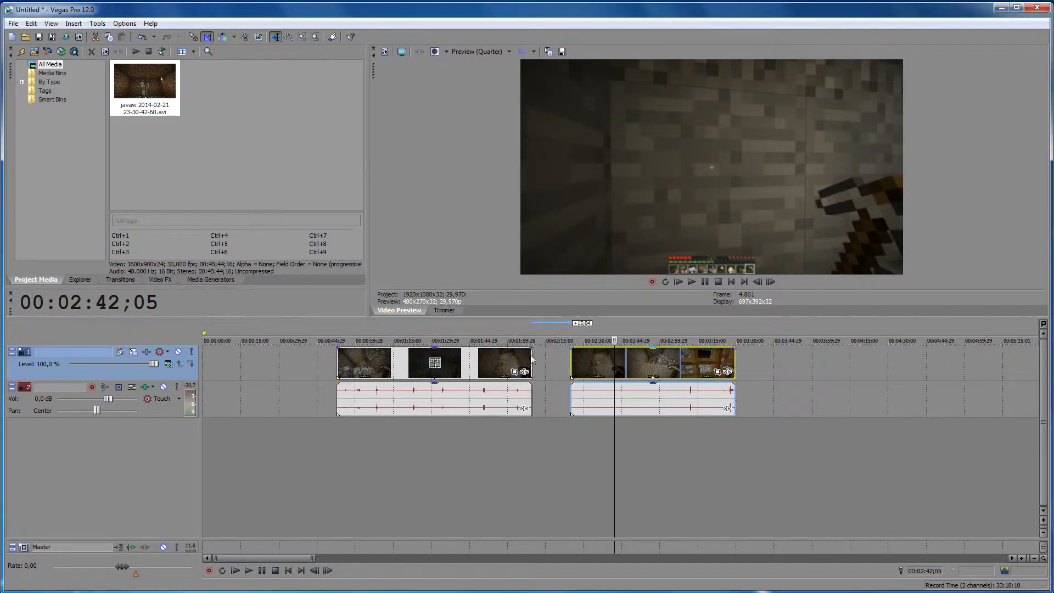
Disable resampling for the first video clip, and place both clips back to back from the start of the timeline.
right_click(473, 362)
click(494, 330)
click(468, 238)
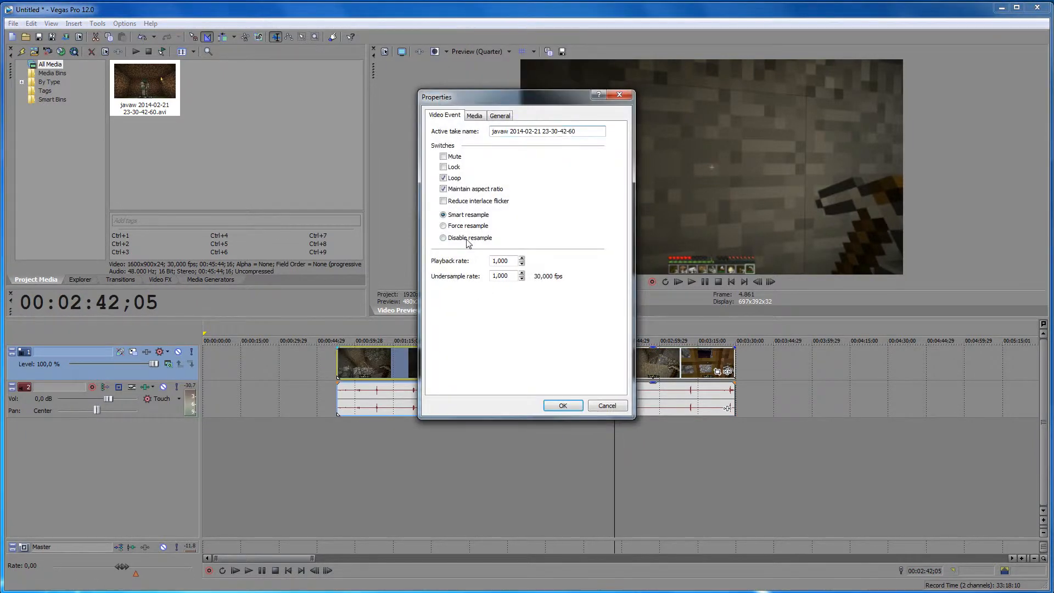
click(563, 403)
drag(611, 365, 566, 365)
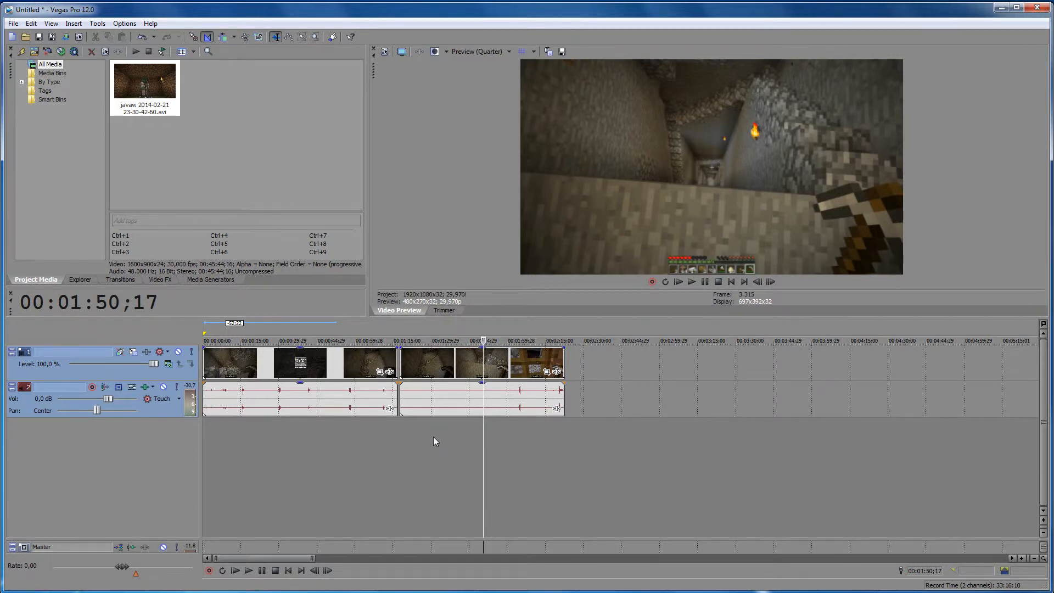
Start rendering the project and select the youtube2 template under Windows Media Video V11.
click(13, 23)
click(45, 102)
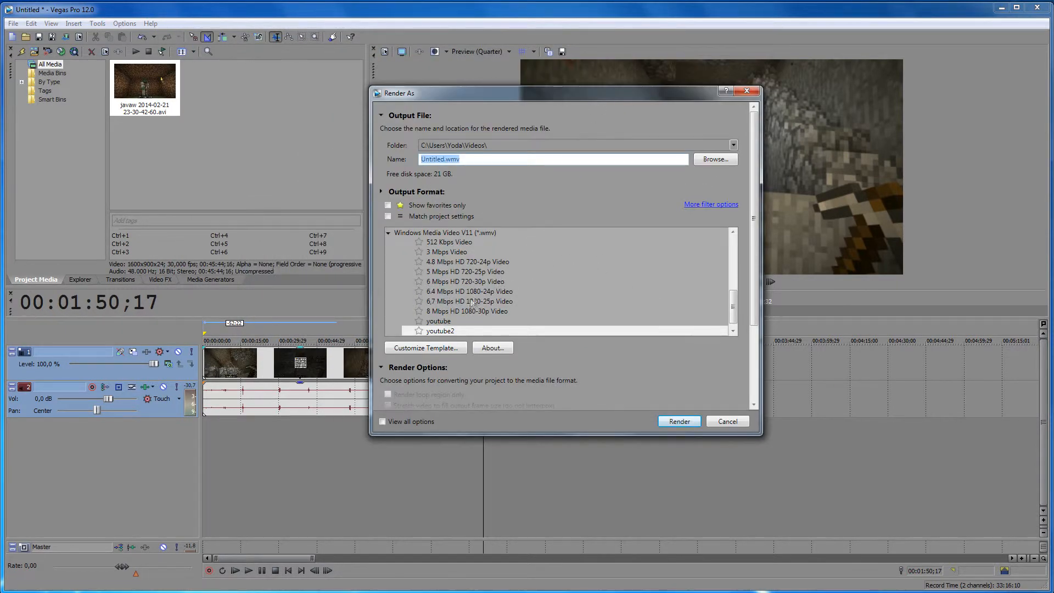
click(446, 331)
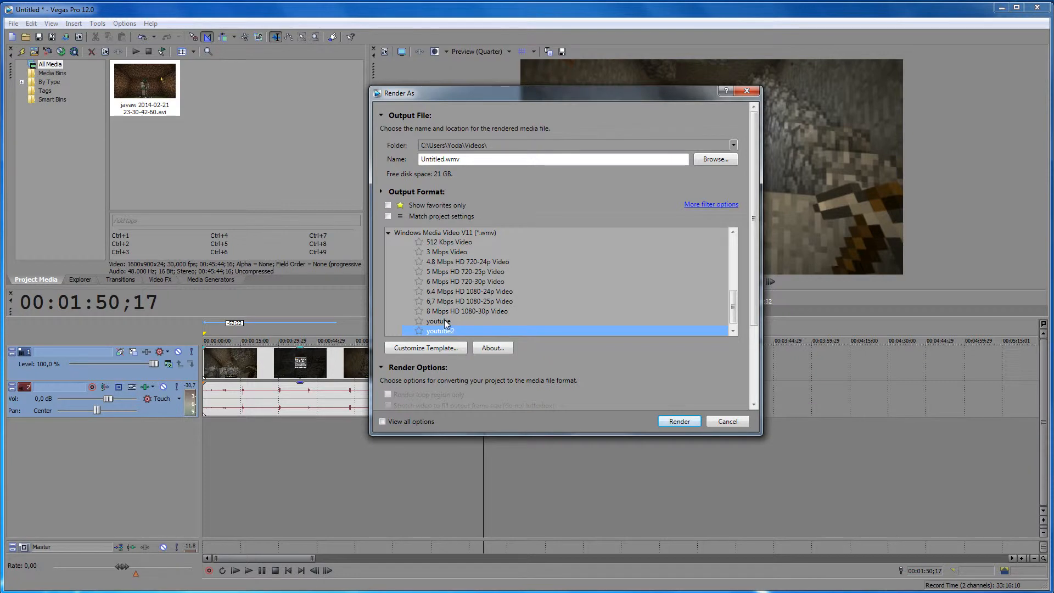
Open the youtube2 template for customizing and look through its audio attribute options.
click(449, 349)
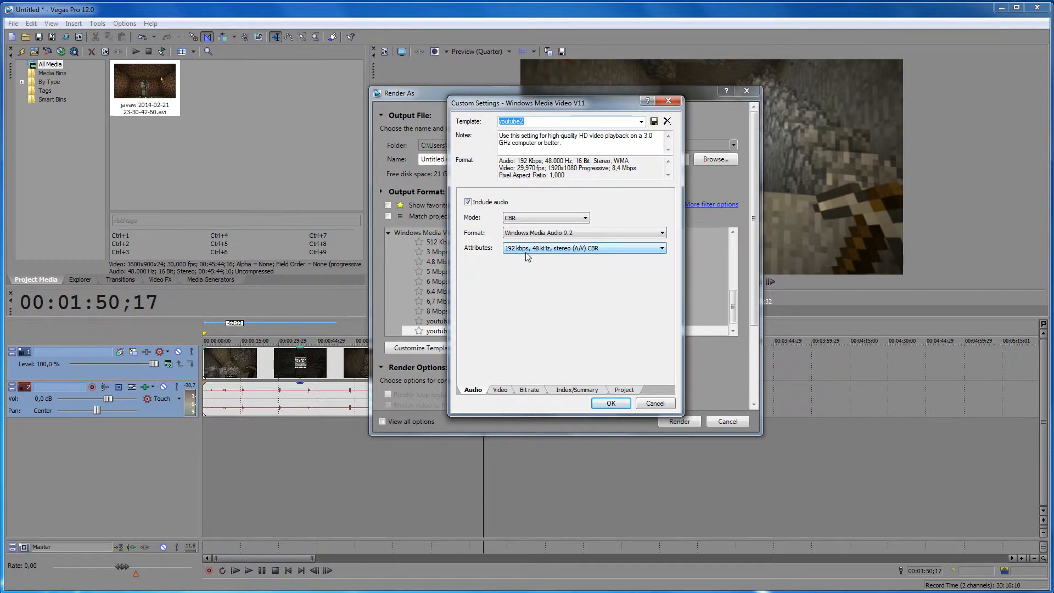
click(581, 251)
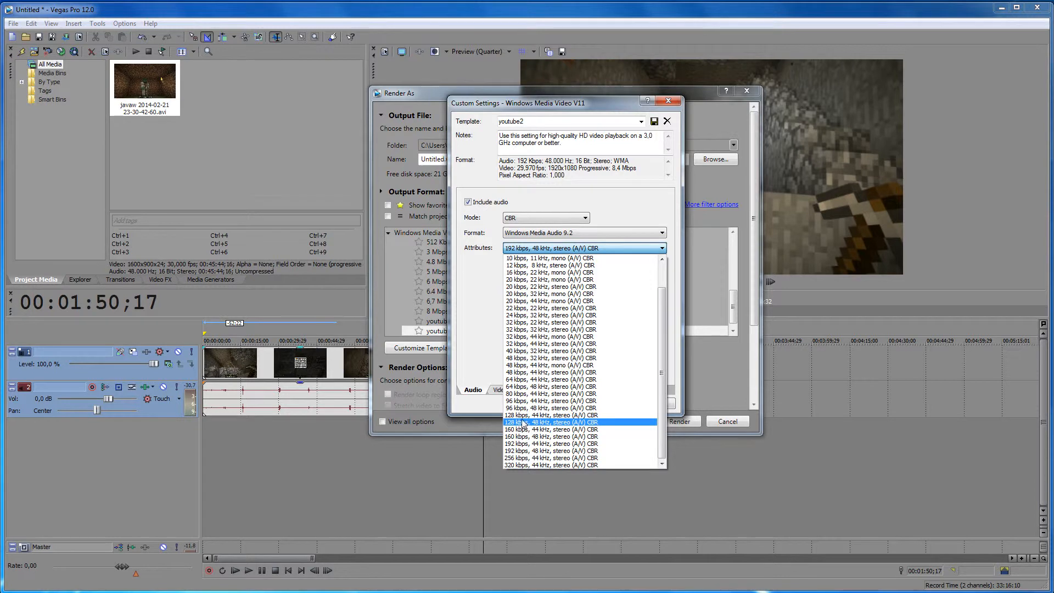
click(484, 344)
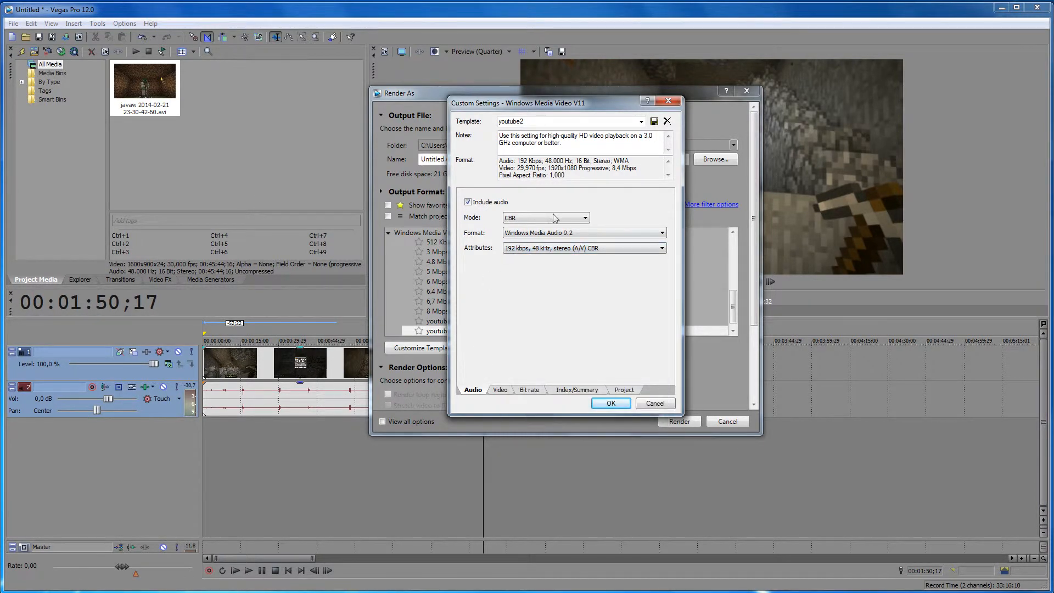
Examine the mode and format options in the template's video settings.
click(501, 390)
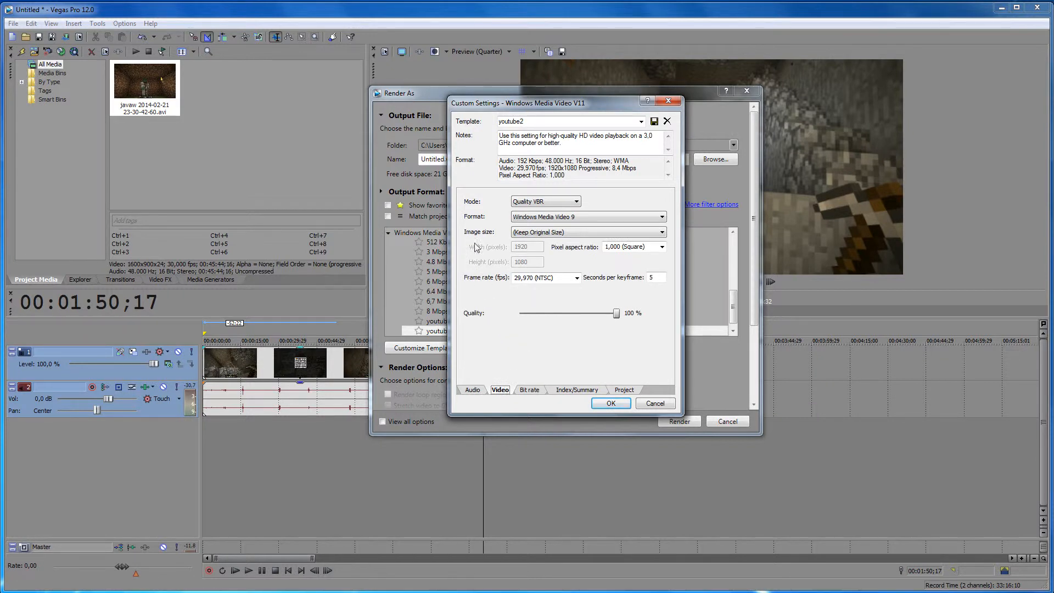
click(574, 201)
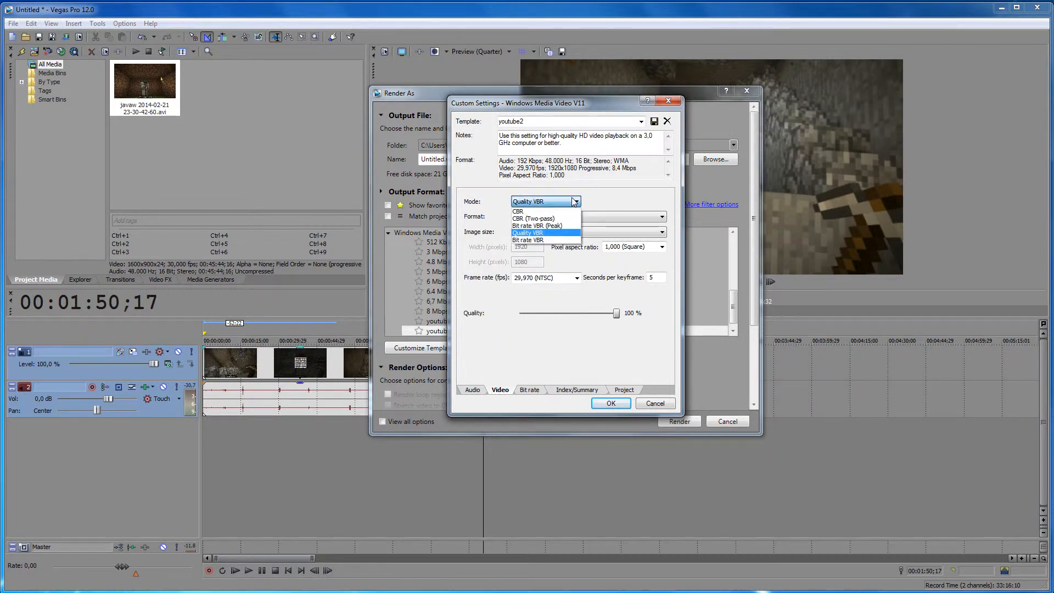
click(600, 199)
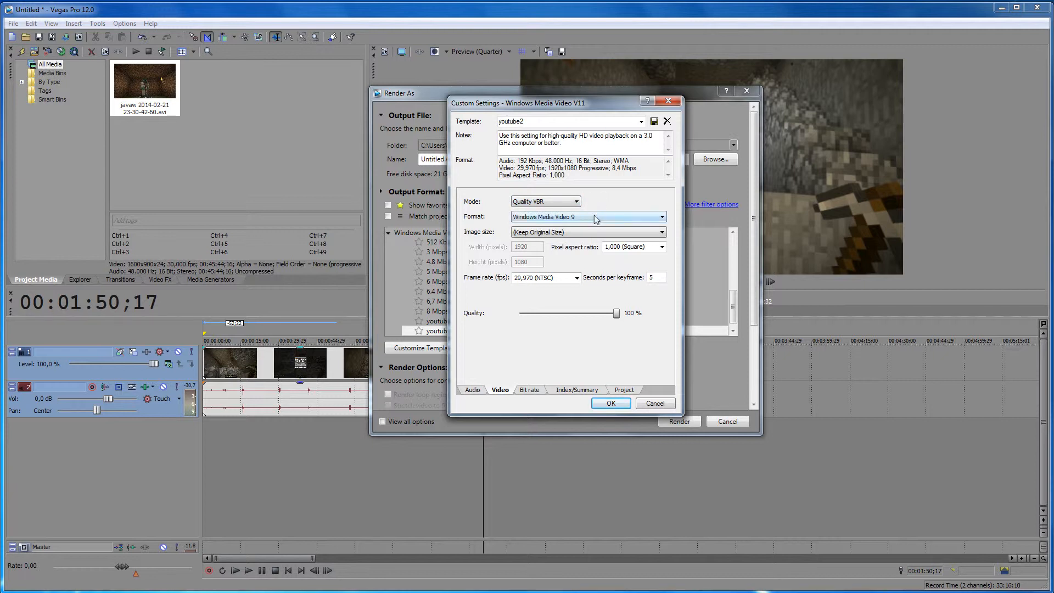
click(592, 217)
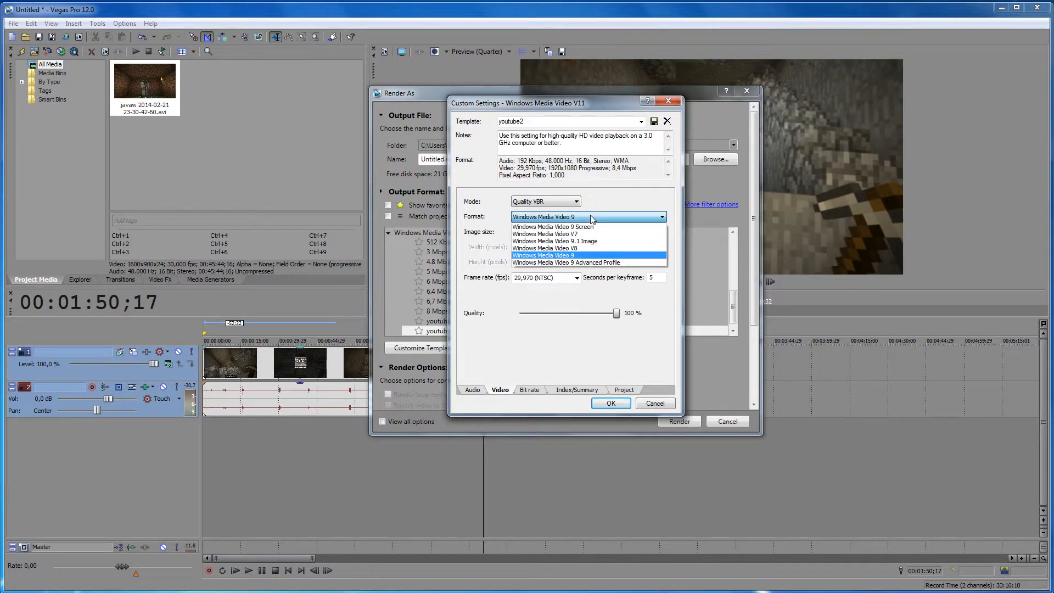
click(600, 200)
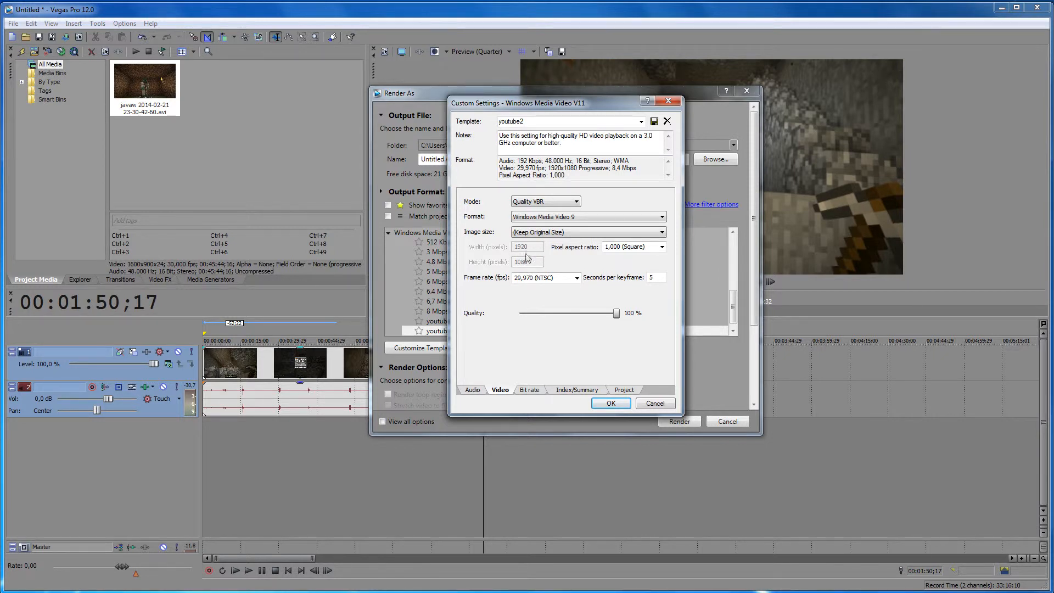
Try the Custom image size for the rendered video, and return it to Keep Original Size.
click(576, 233)
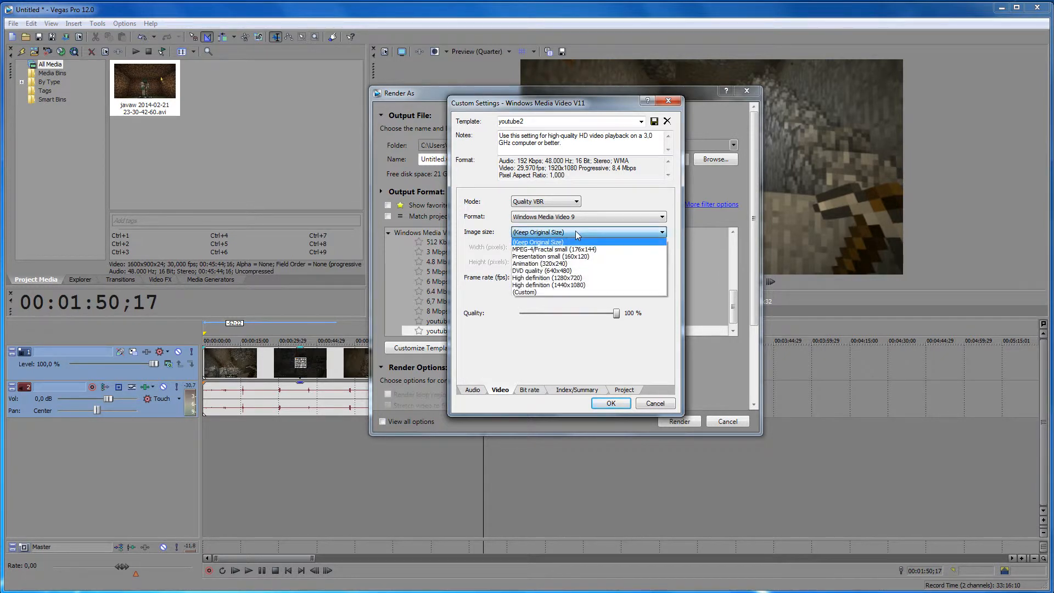
click(532, 293)
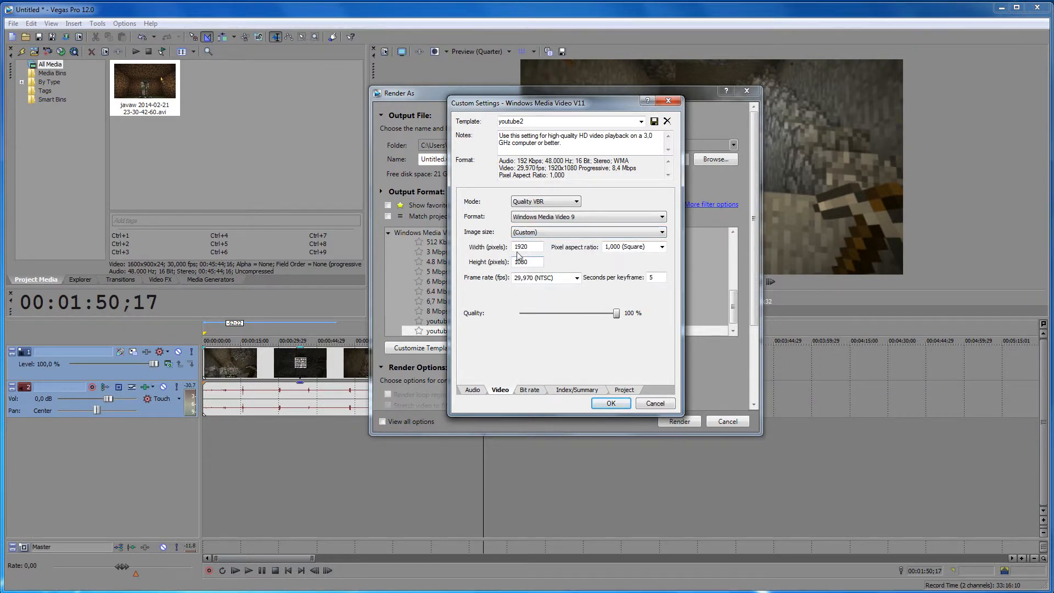
click(556, 235)
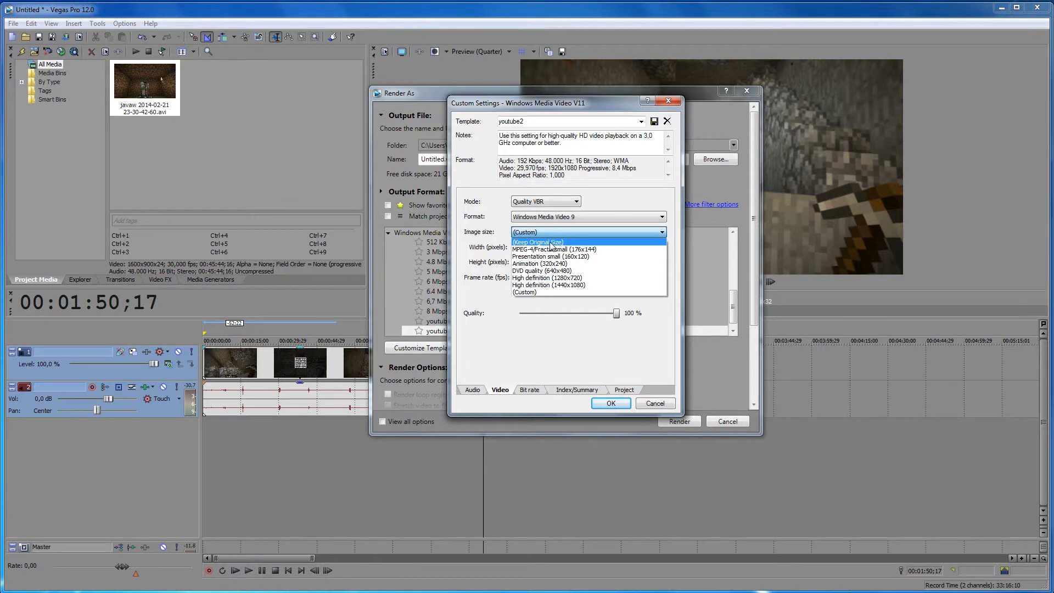
click(550, 243)
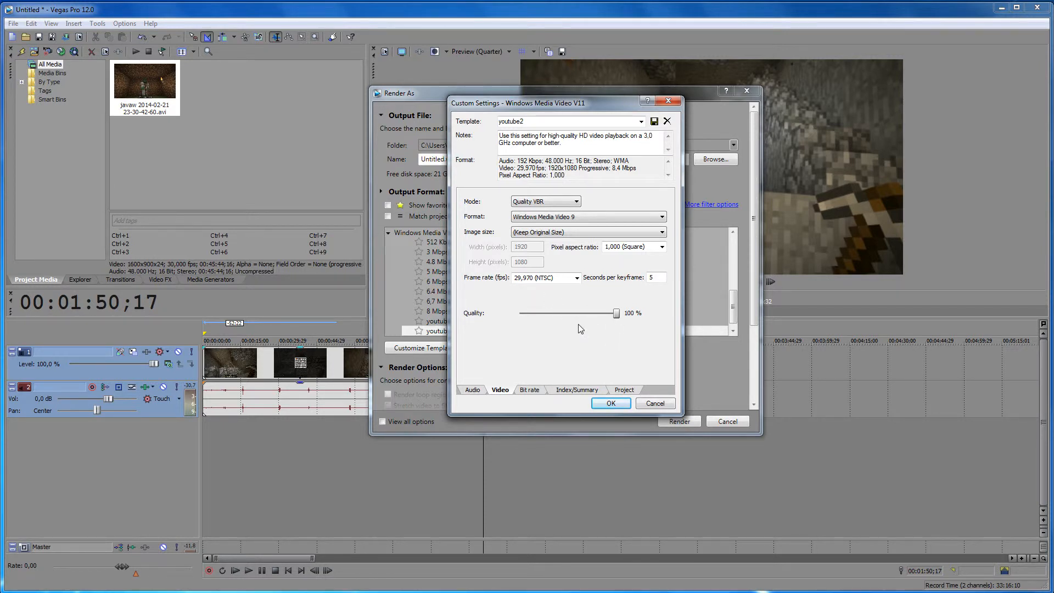
Review the available frame rates for the rendered video and choose 29,970 (NTSC).
click(577, 278)
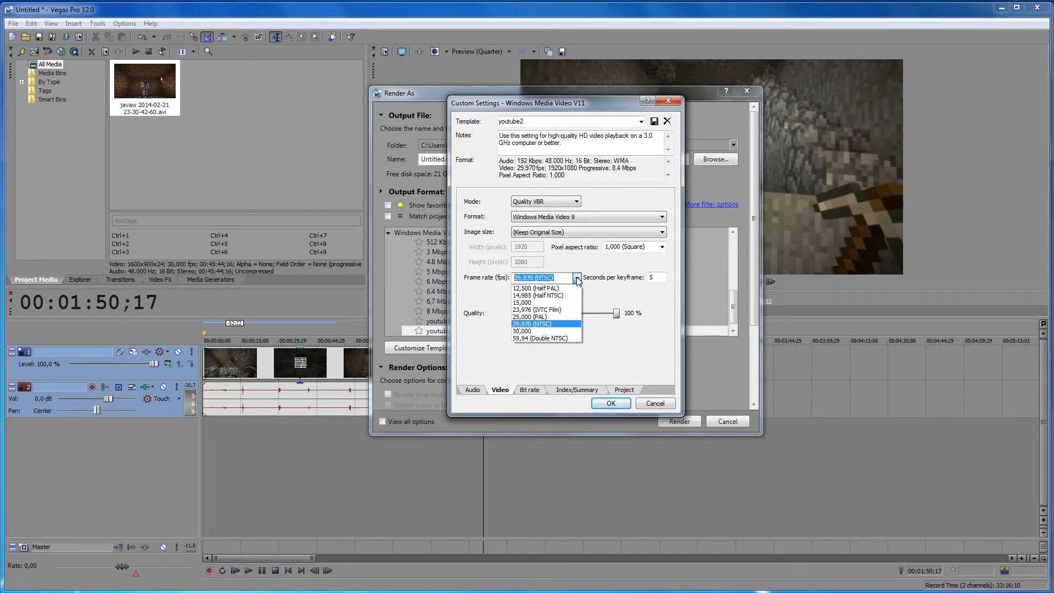
click(546, 324)
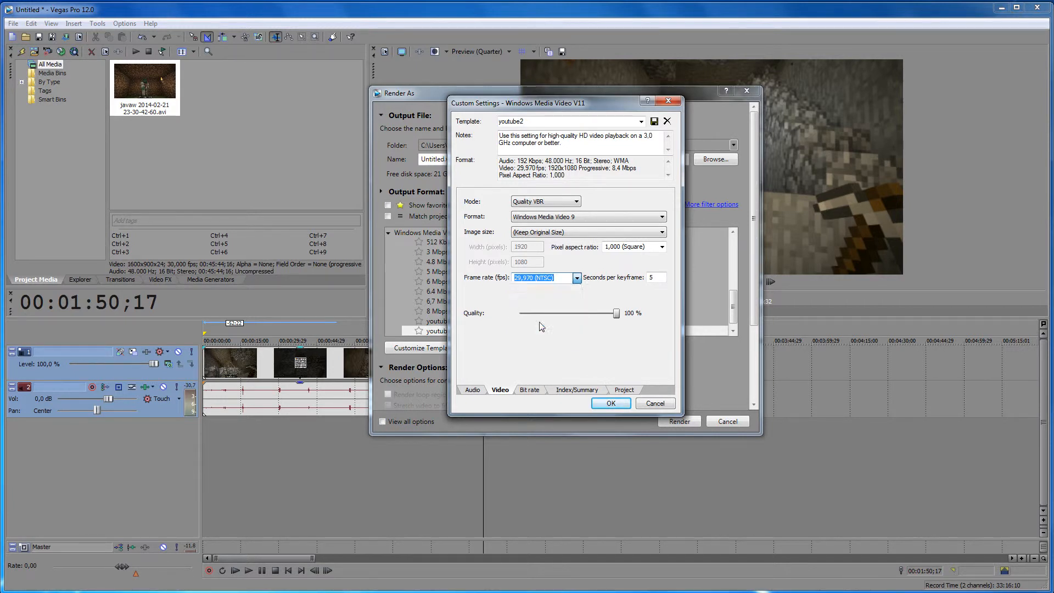
click(577, 278)
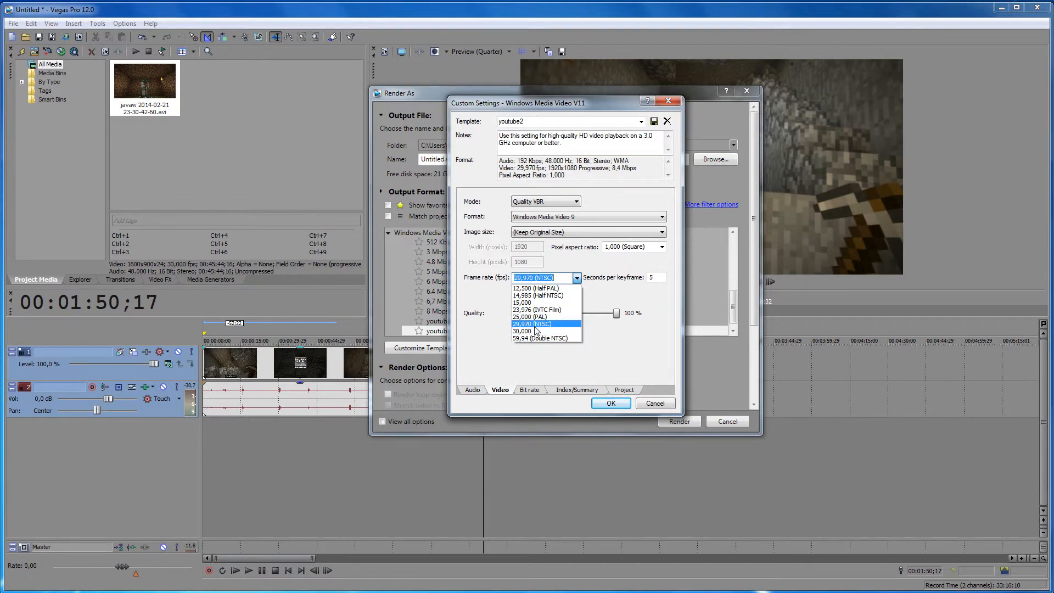
click(536, 324)
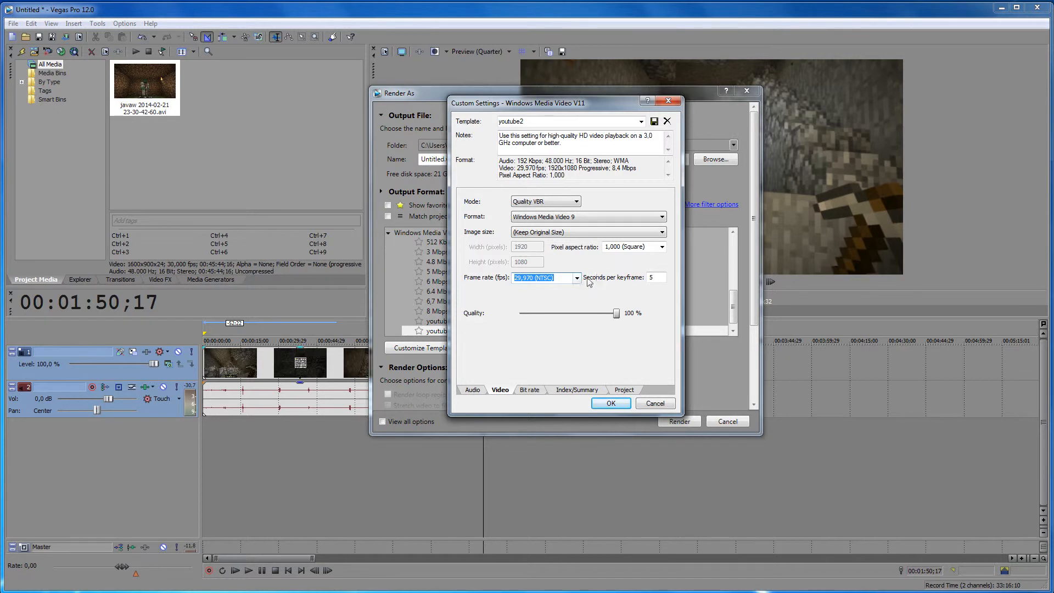
Review the template's bit rate, index/summary, project and audio settings, and close the custom settings without saving.
click(537, 392)
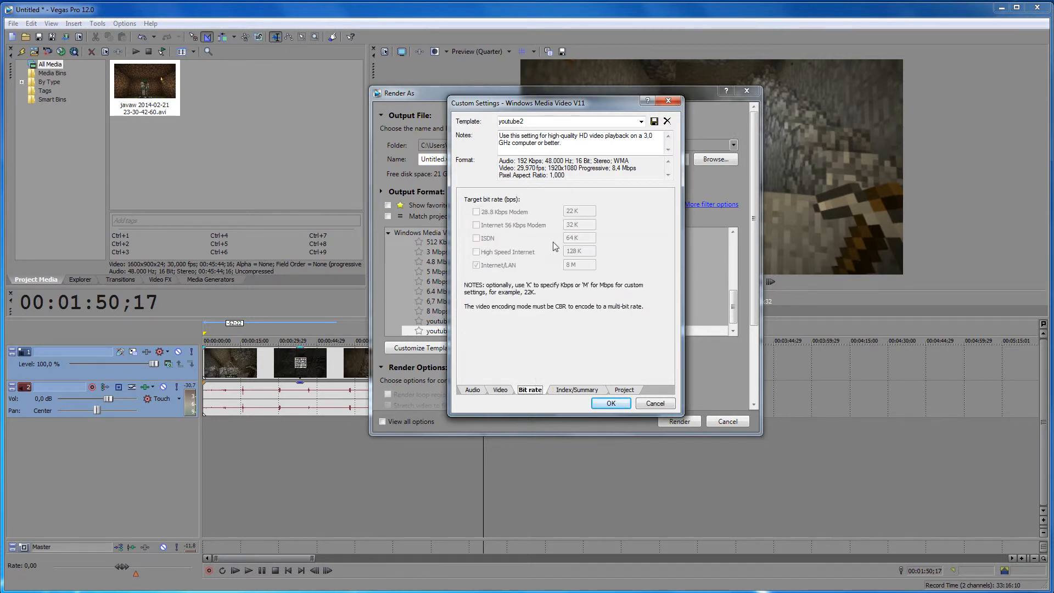
click(574, 391)
click(621, 389)
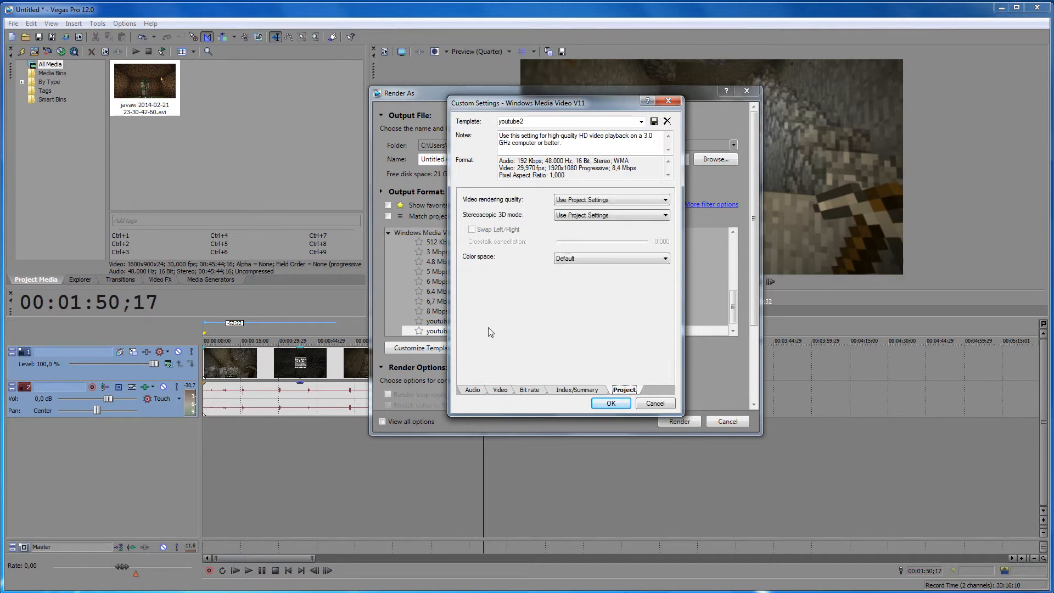
click(472, 389)
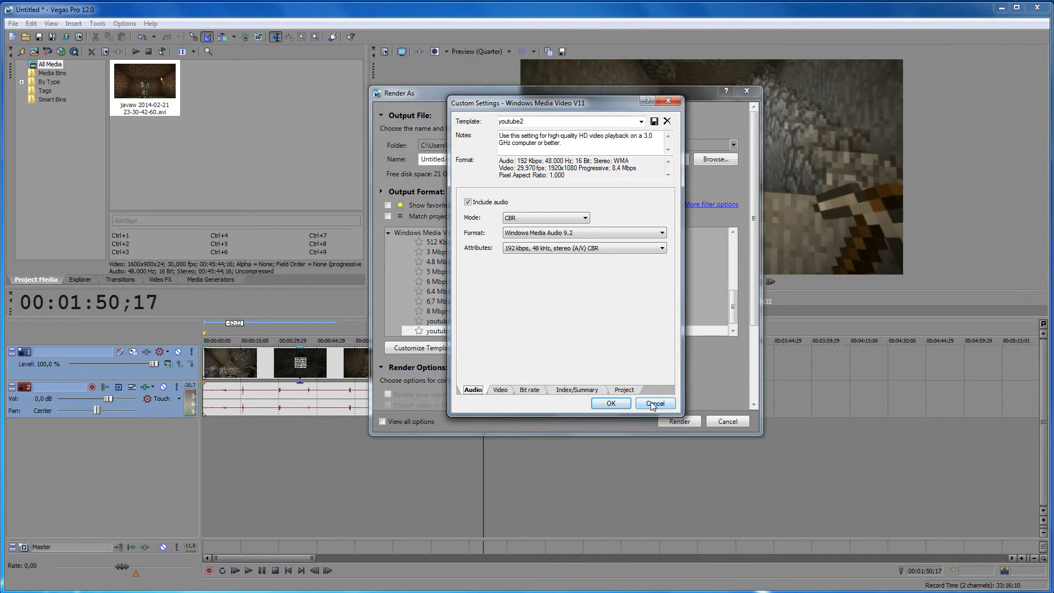
click(654, 403)
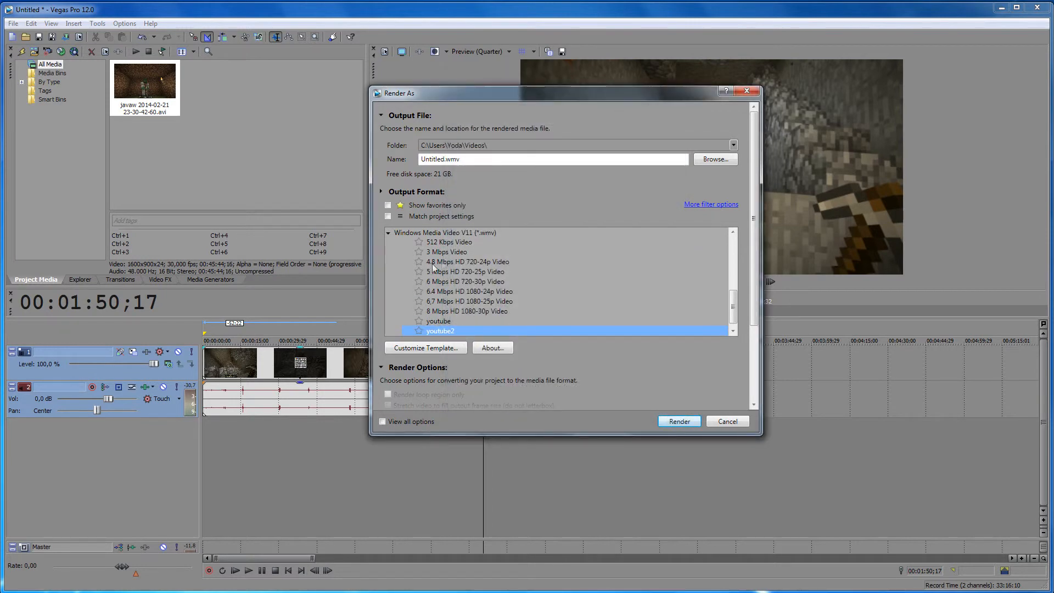